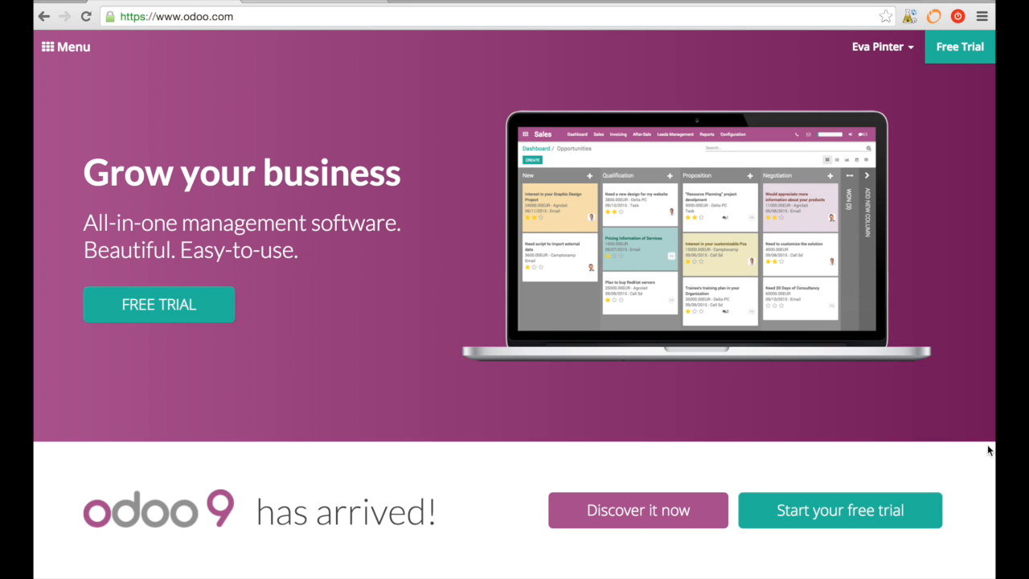
# Start a free trial subscription for the Sales app, entering YBO Services as company name and filling in the phone number
pyautogui.click(852, 512)
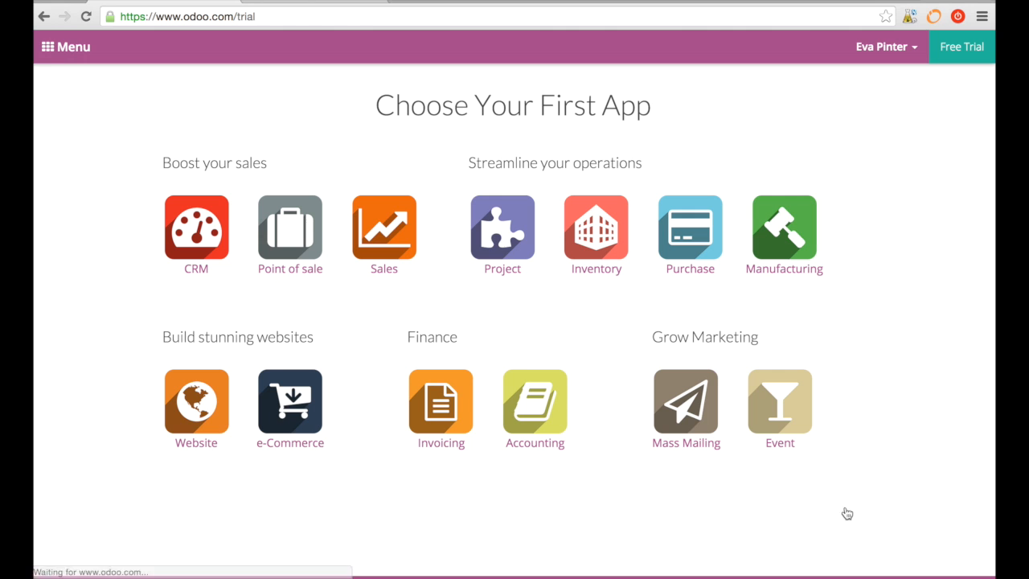
pyautogui.click(380, 232)
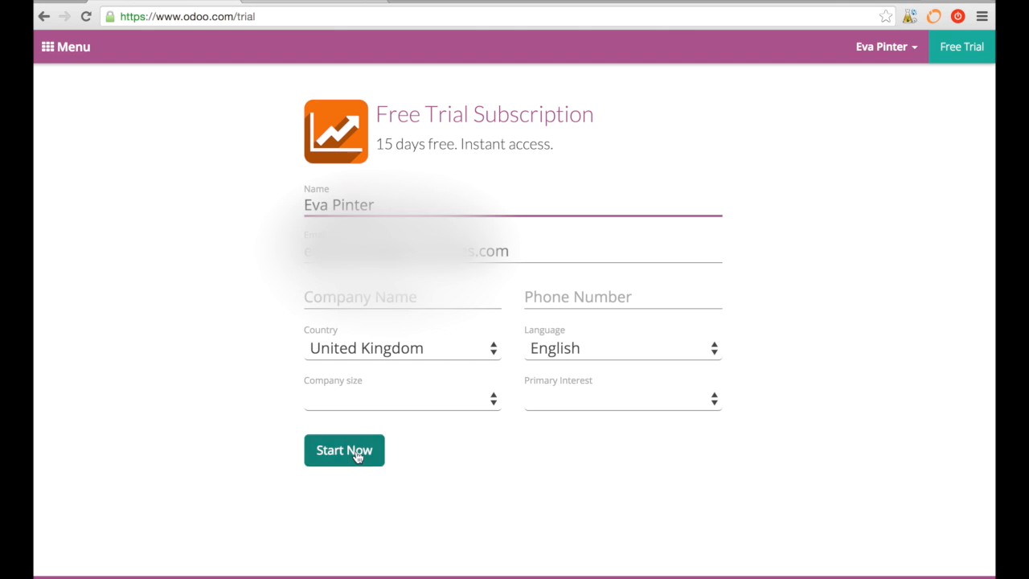
pyautogui.click(362, 298)
pyautogui.write('YBO Services')
pyautogui.press('Tab')
pyautogui.write('+4411111111')
pyautogui.click(341, 472)
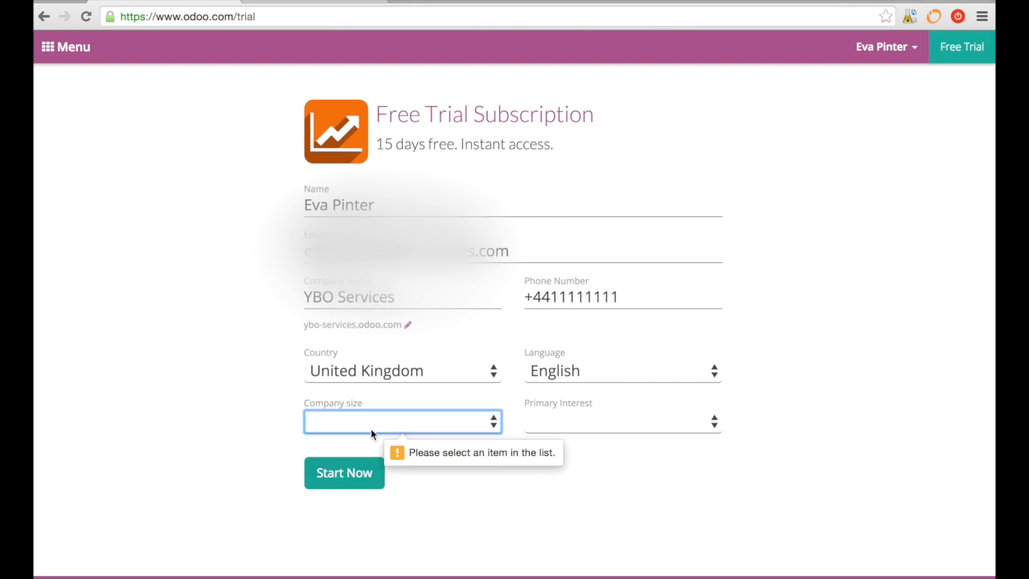
# Select a company size and primary interest in the trial form, and submit it to start the trial
pyautogui.click(402, 422)
pyautogui.click(373, 537)
pyautogui.click(379, 467)
pyautogui.click(623, 421)
pyautogui.click(367, 473)
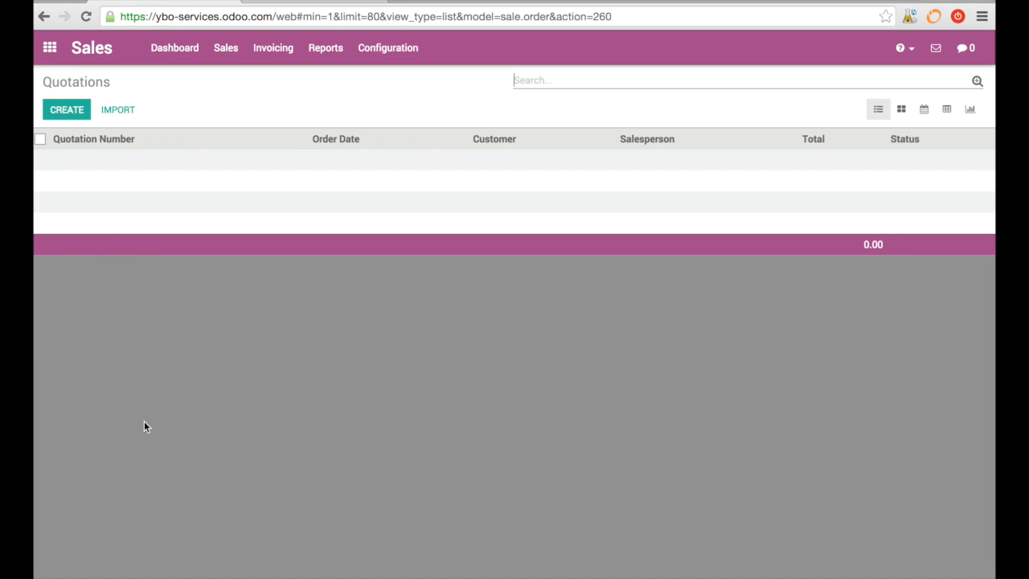
# Create a new individual customer from the Sales customer list and enter the customer's name
pyautogui.click(224, 50)
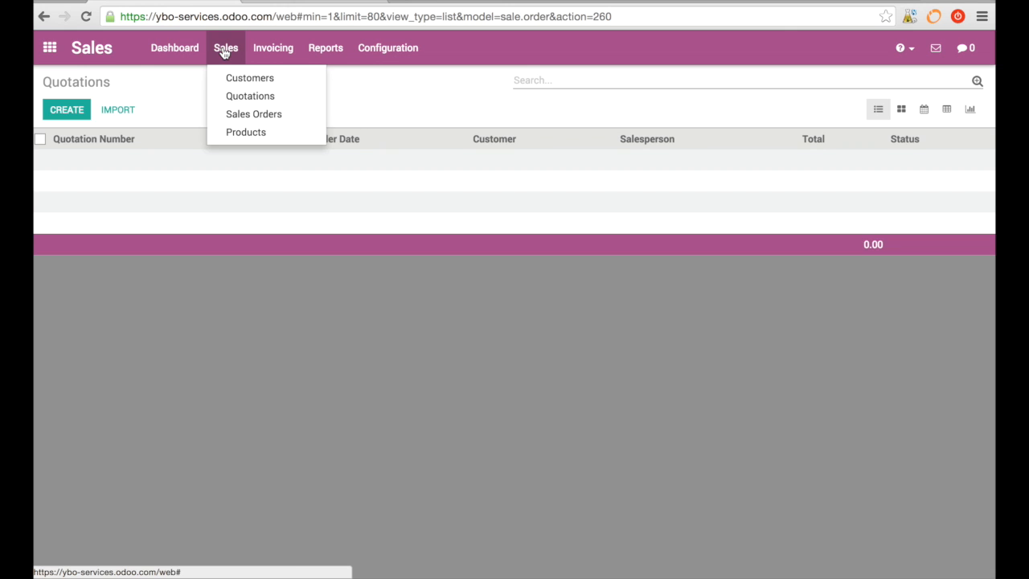
pyautogui.click(249, 83)
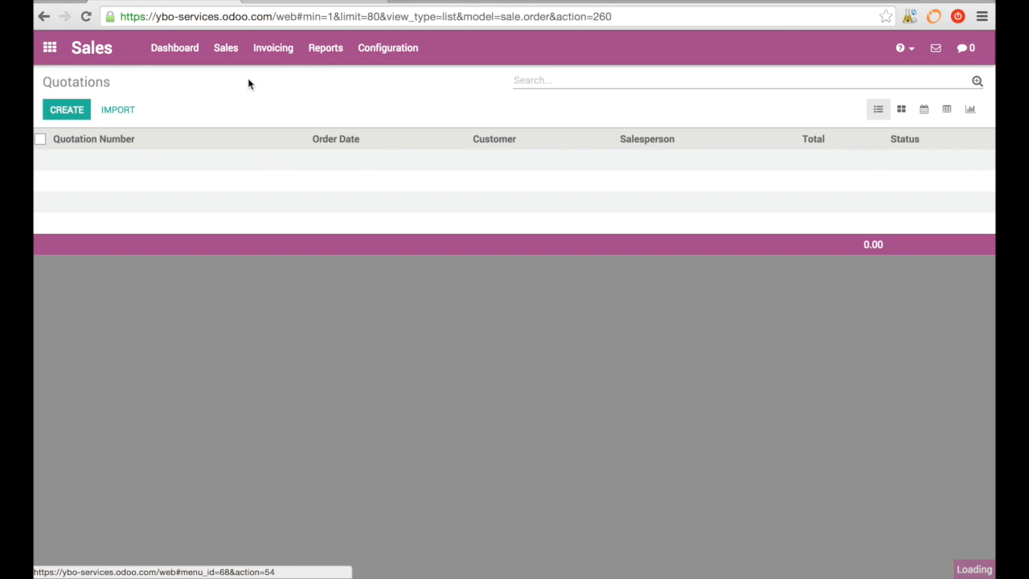
pyautogui.click(67, 110)
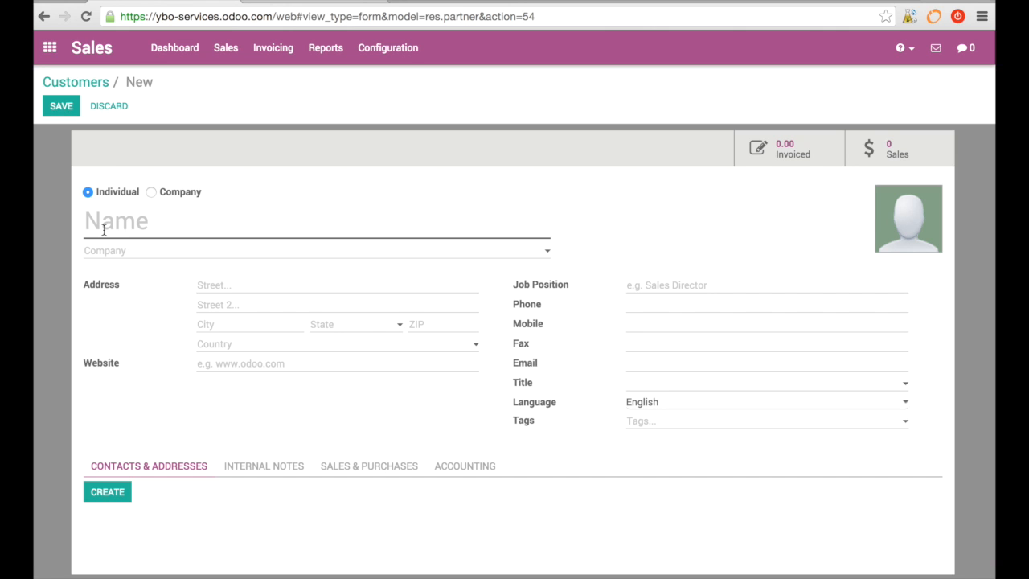
pyautogui.write('Eva')
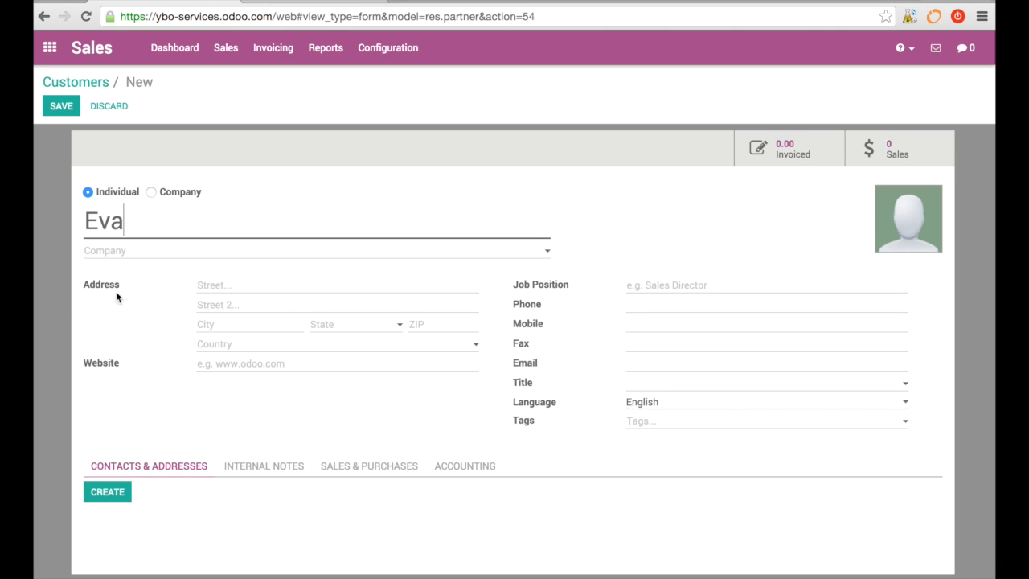
# Fill in the street and city of the new customer's address
pyautogui.click(245, 287)
pyautogui.write('Kingsstreet')
pyautogui.click(242, 319)
pyautogui.write('Ramsgate')
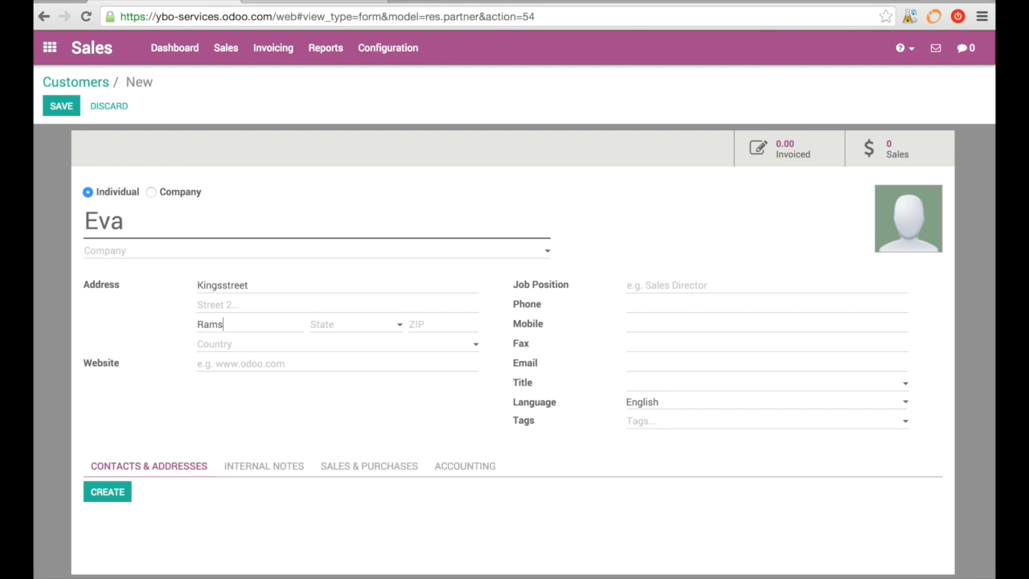
# Set the country in the customer's address to United Kingdom
pyautogui.click(232, 347)
pyautogui.write('uni')
pyautogui.press('Down')
pyautogui.press('Down')
pyautogui.press('Down')
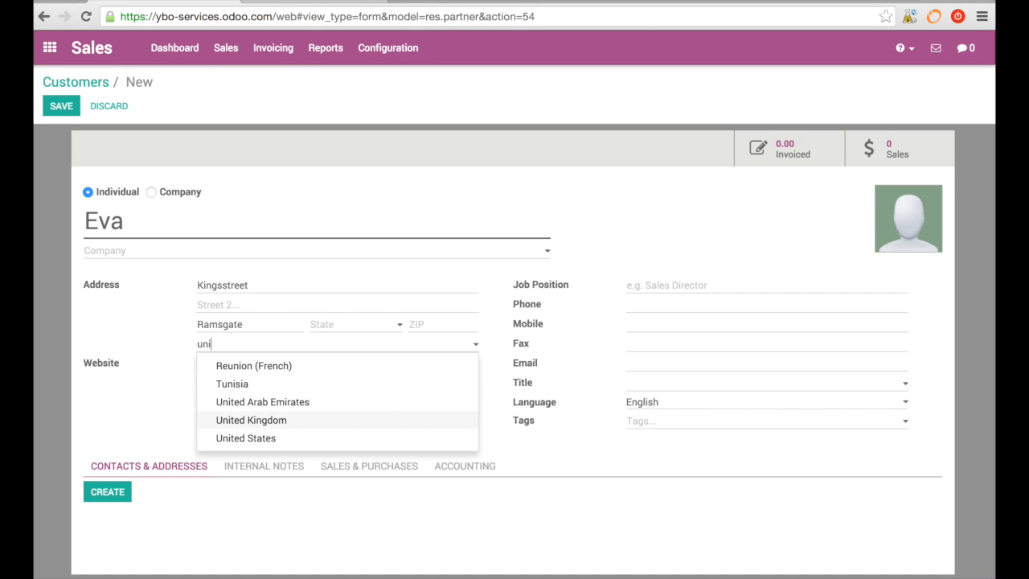
pyautogui.press('Return')
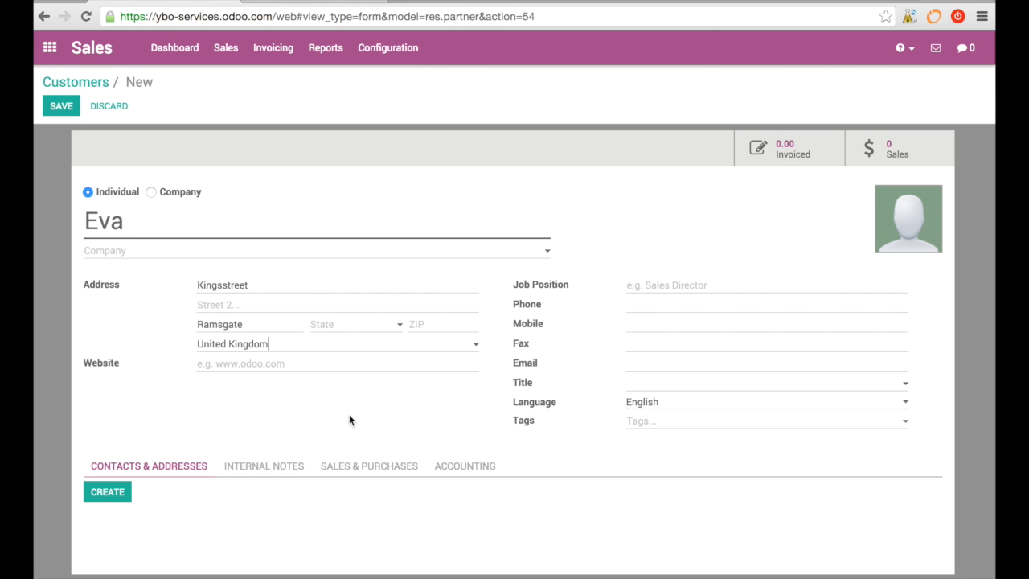
# Examine the form for additional contacts and its invoice and shipping address options, discarding it without adding a contact
pyautogui.scroll(-2, 349, 420)
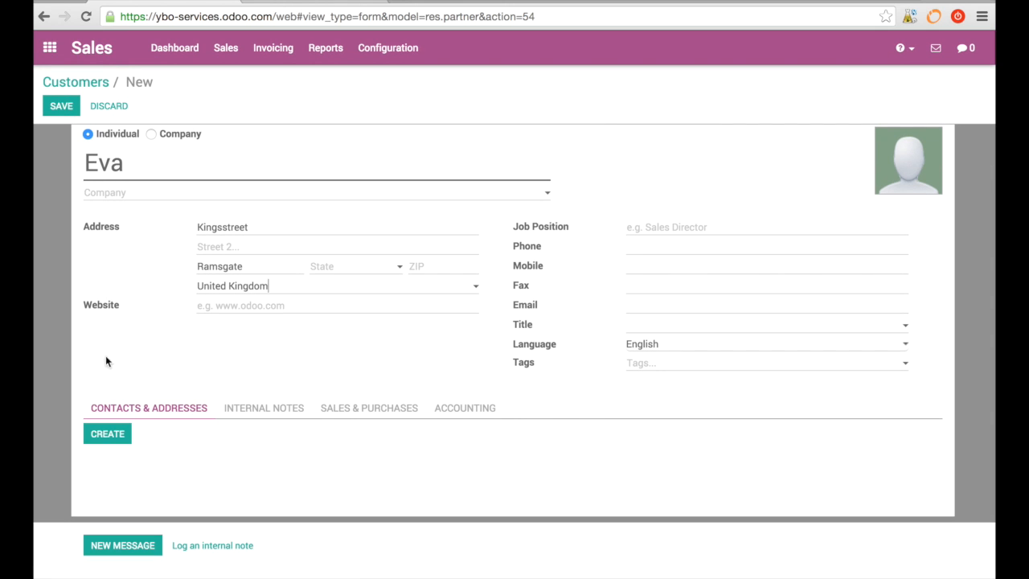
pyautogui.click(110, 435)
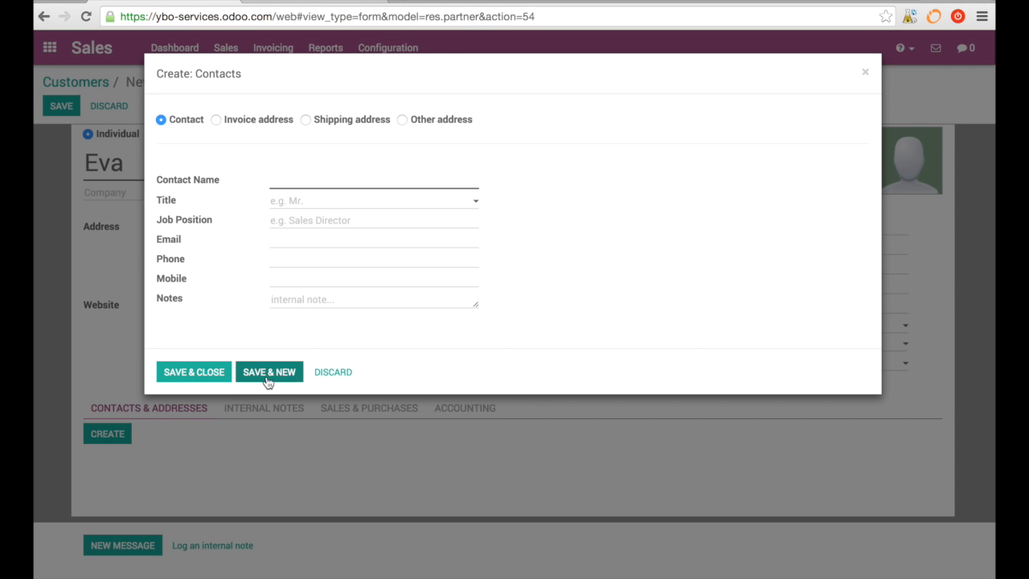
pyautogui.click(339, 371)
pyautogui.scroll(1, 252, 466)
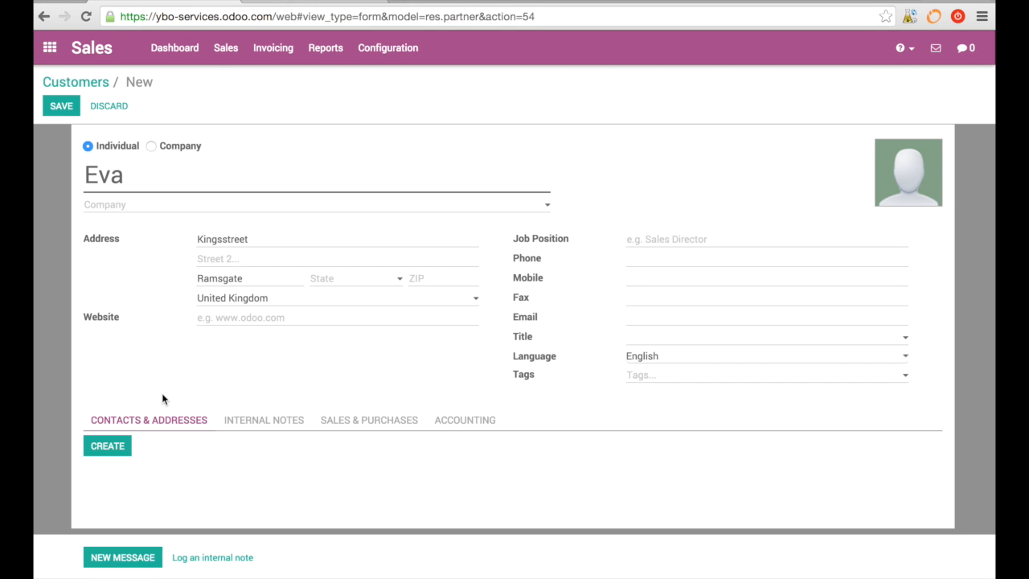
pyautogui.click(109, 450)
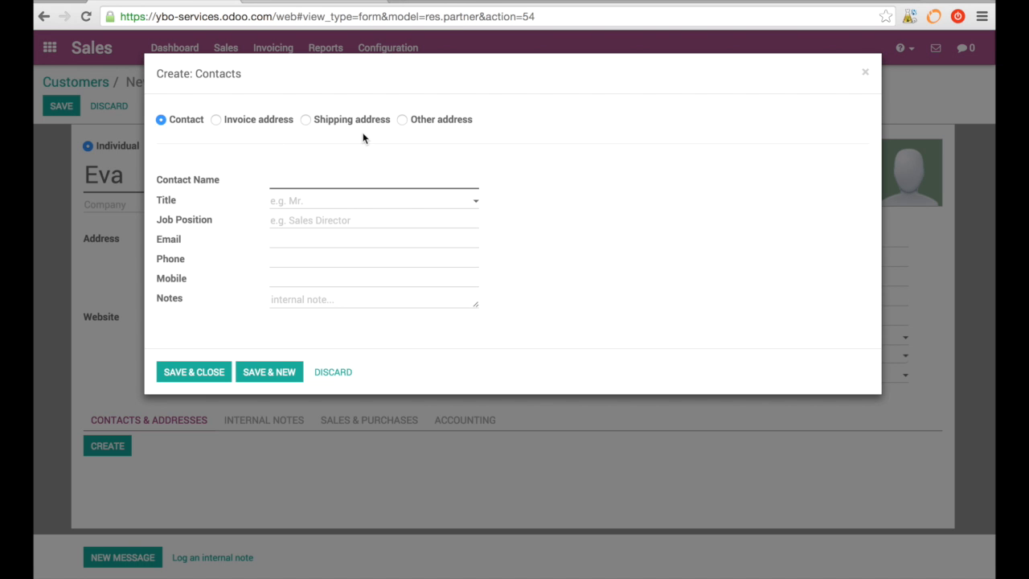
pyautogui.click(333, 372)
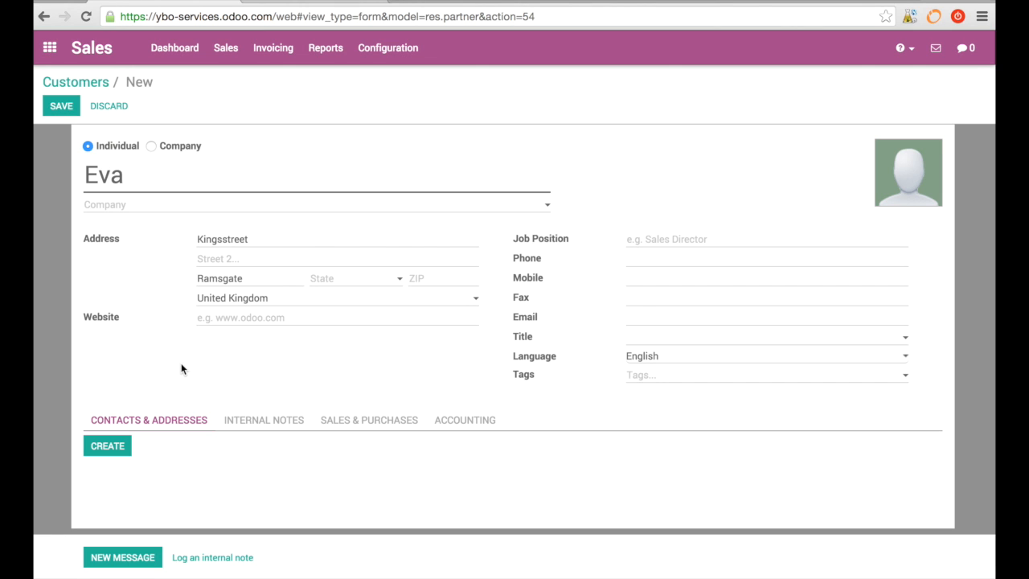
# Try to save the customer, and set up a new account receivable named 1000 with type Receivable in the accounting details
pyautogui.click(60, 107)
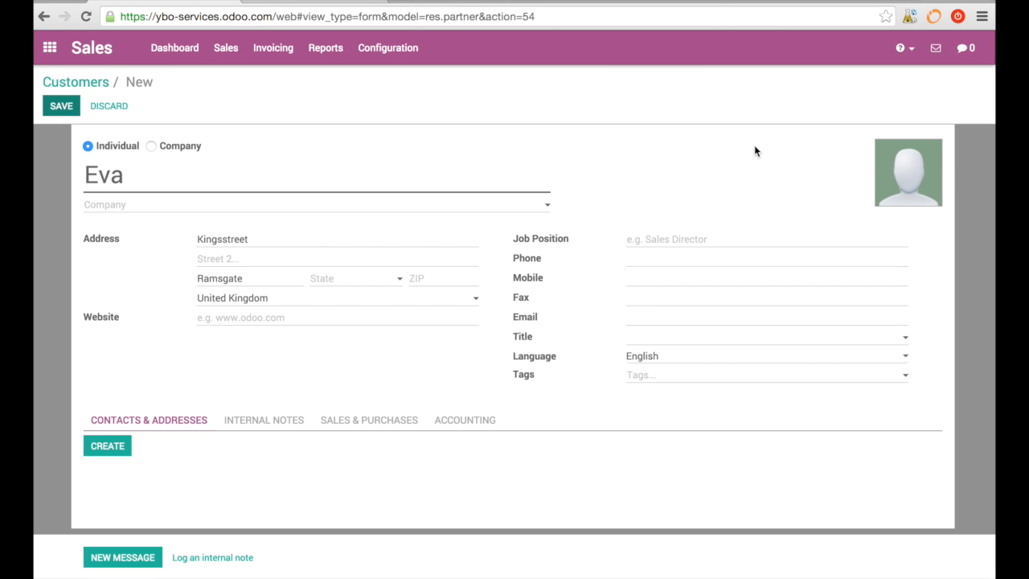
pyautogui.click(463, 424)
pyautogui.scroll(-2, 463, 424)
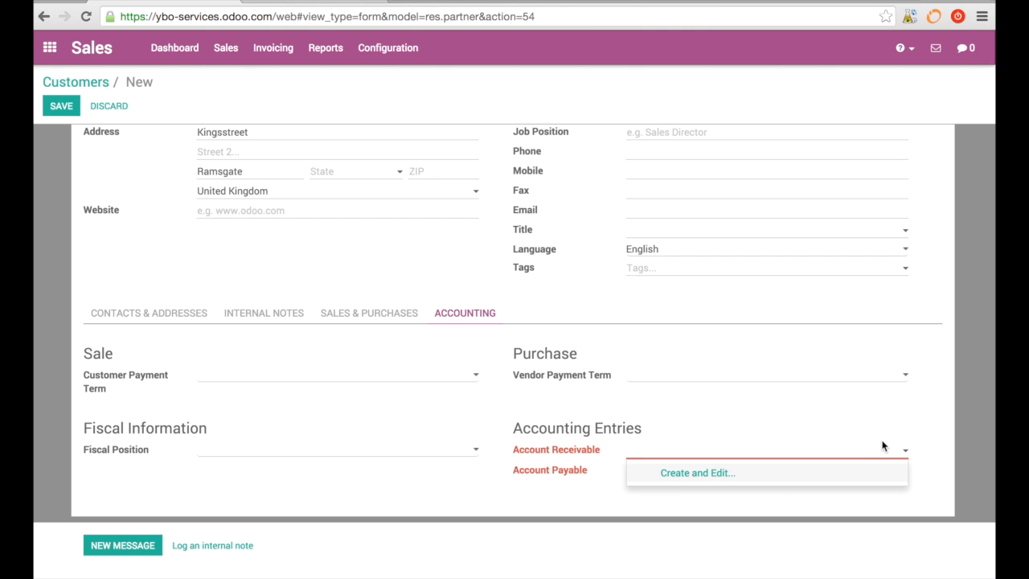
pyautogui.write('1000')
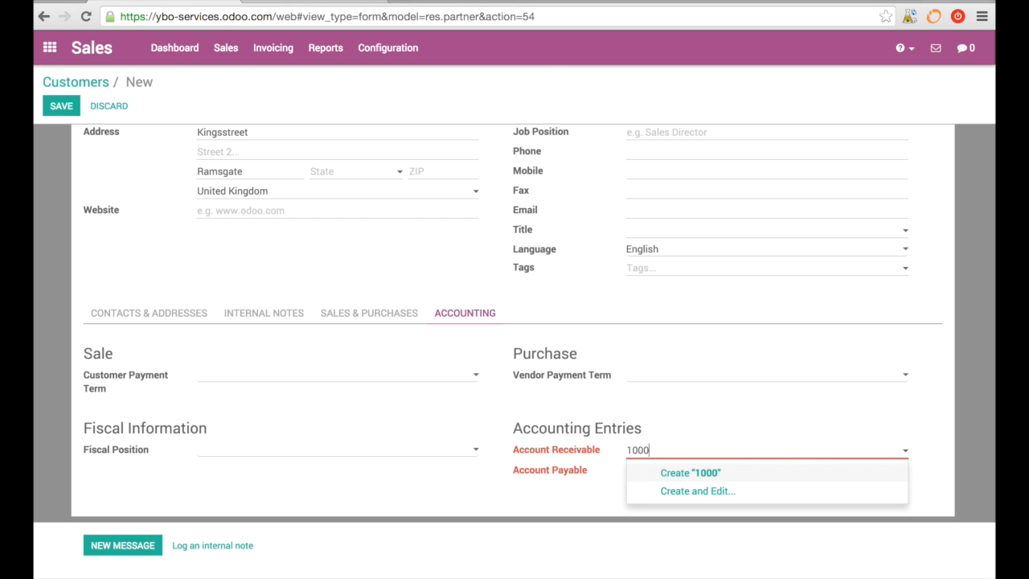
pyautogui.click(721, 487)
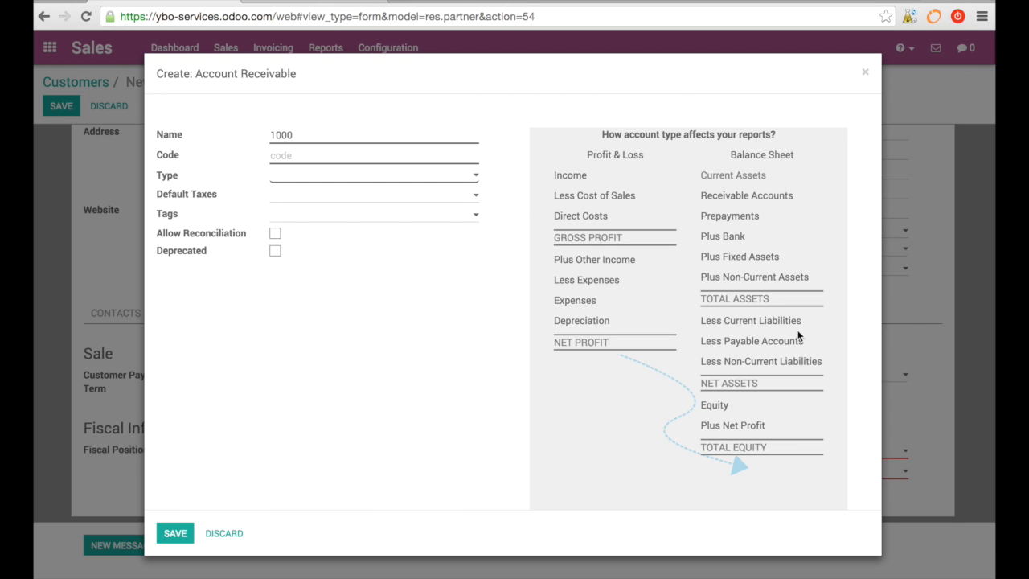
pyautogui.click(473, 178)
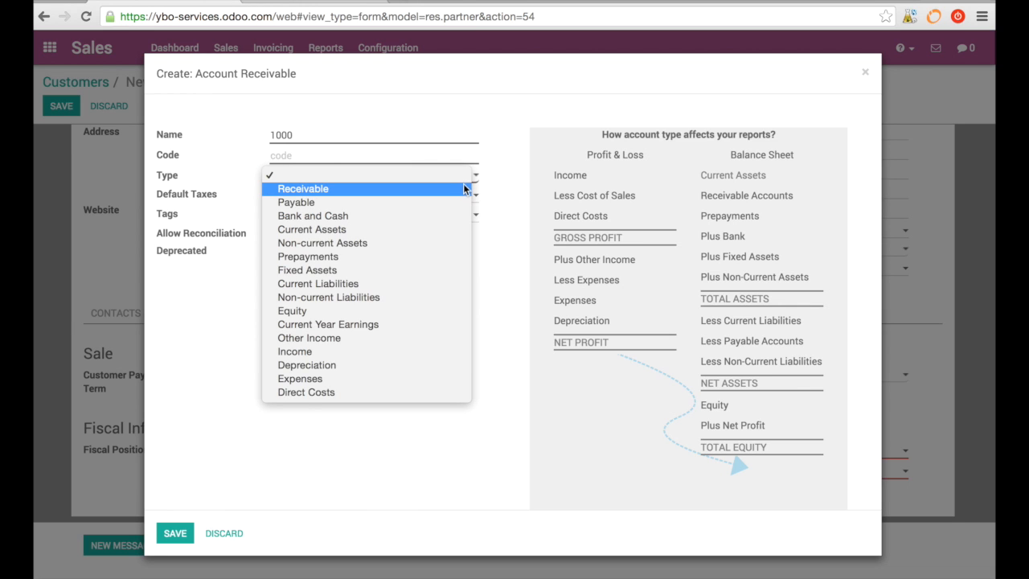
pyautogui.click(462, 190)
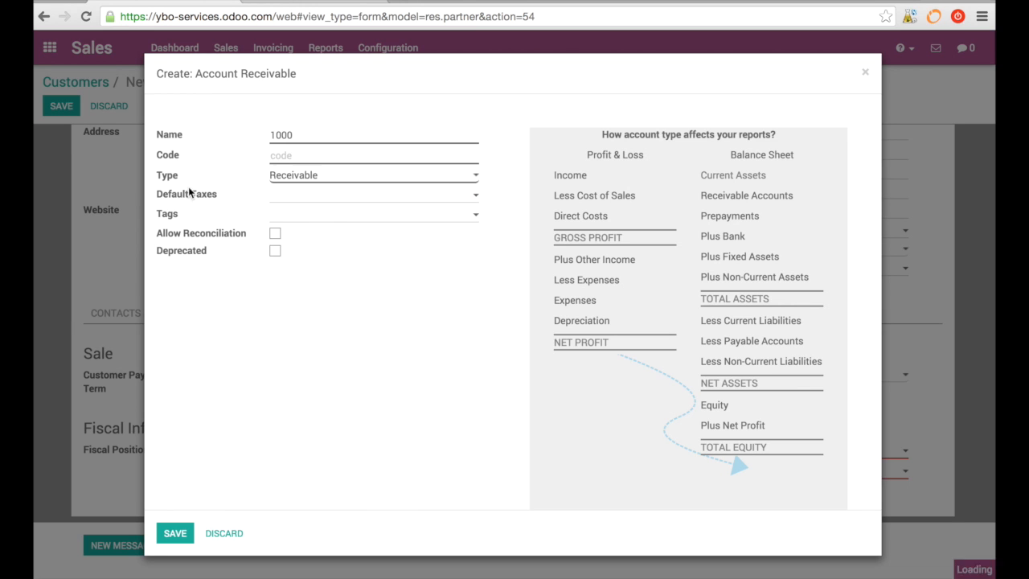
# Create a default tax named 20 for the new receivable account and save the tax
pyautogui.click(475, 196)
pyautogui.click(428, 196)
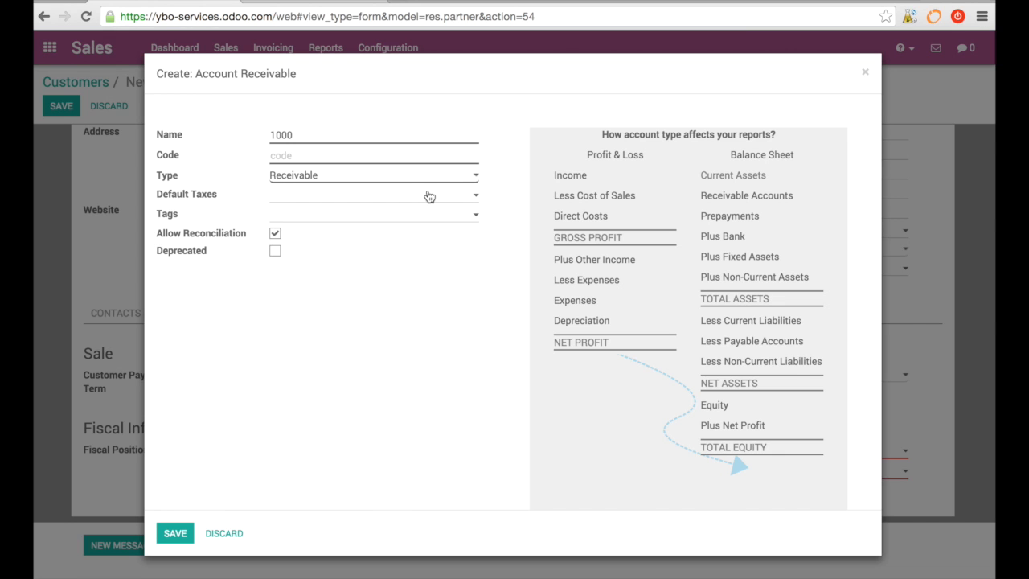
pyautogui.write('20')
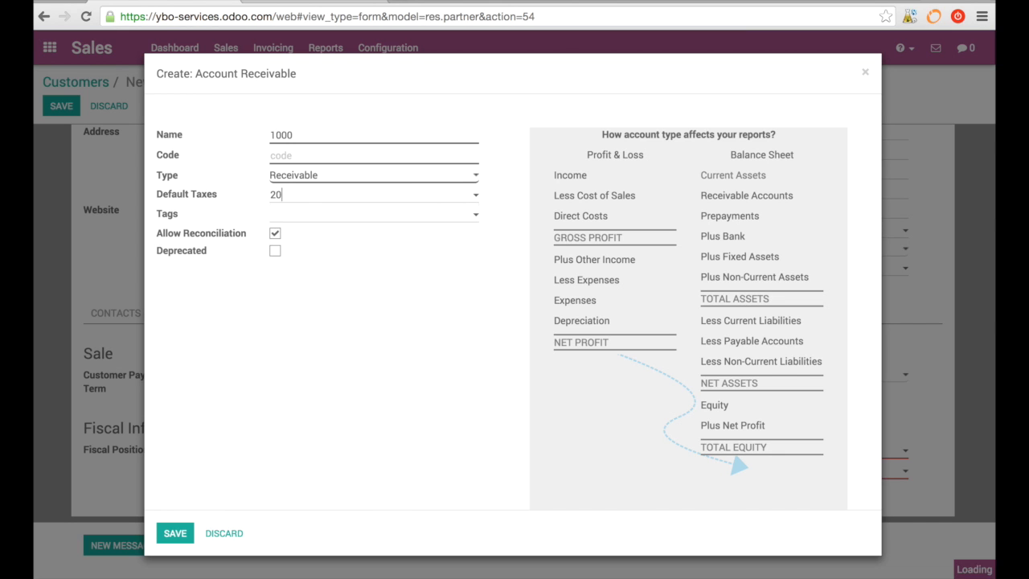
pyautogui.press('Return')
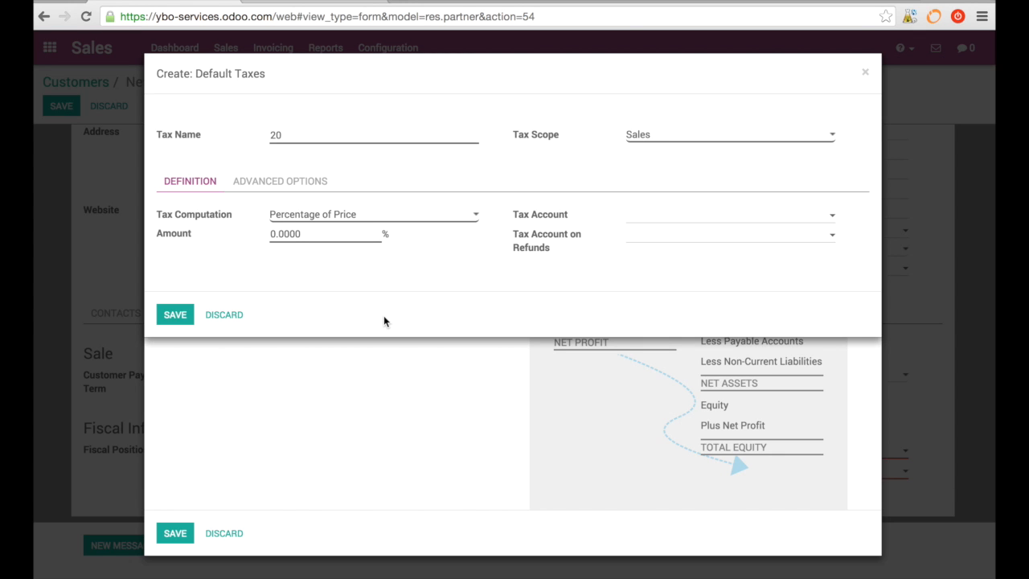
pyautogui.click(175, 314)
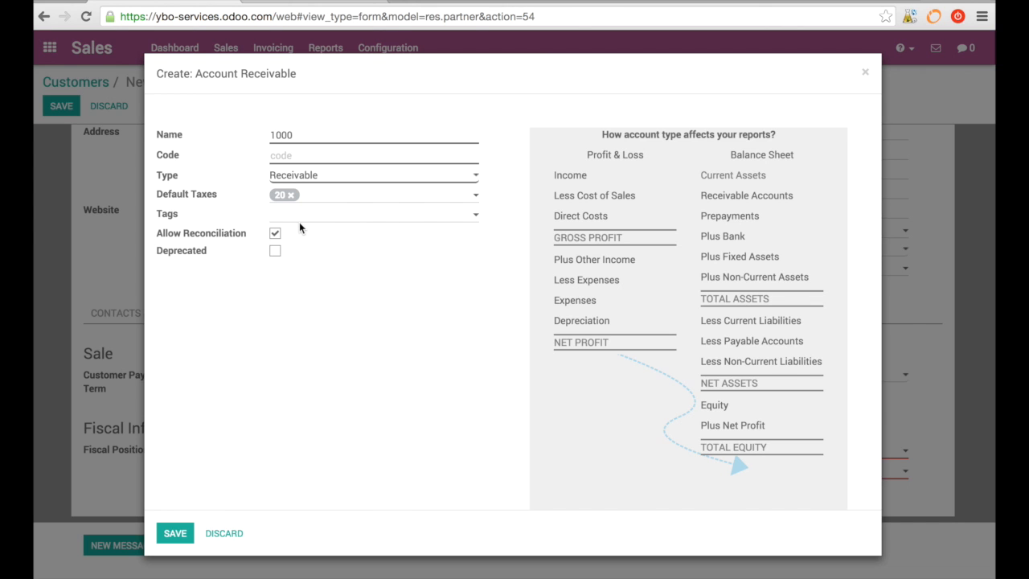
# Set the receivable account's code to 1000 and save the account
pyautogui.click(175, 534)
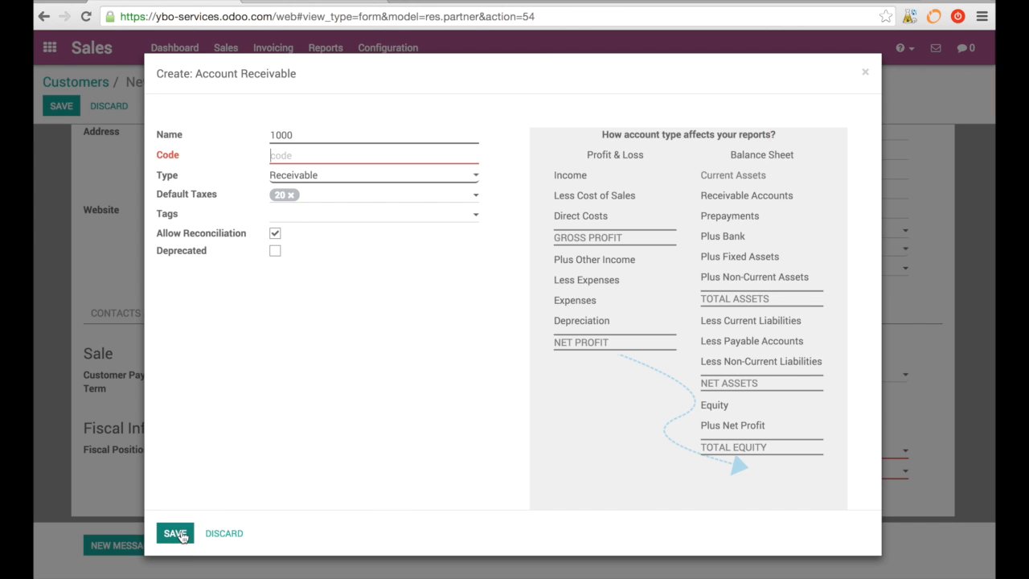
pyautogui.write('1000')
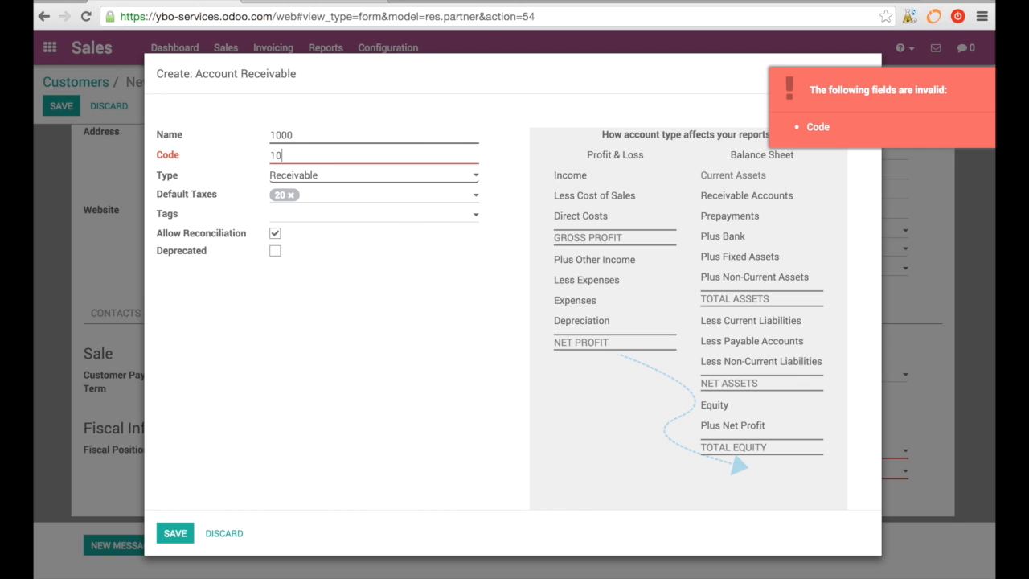
pyautogui.click(177, 534)
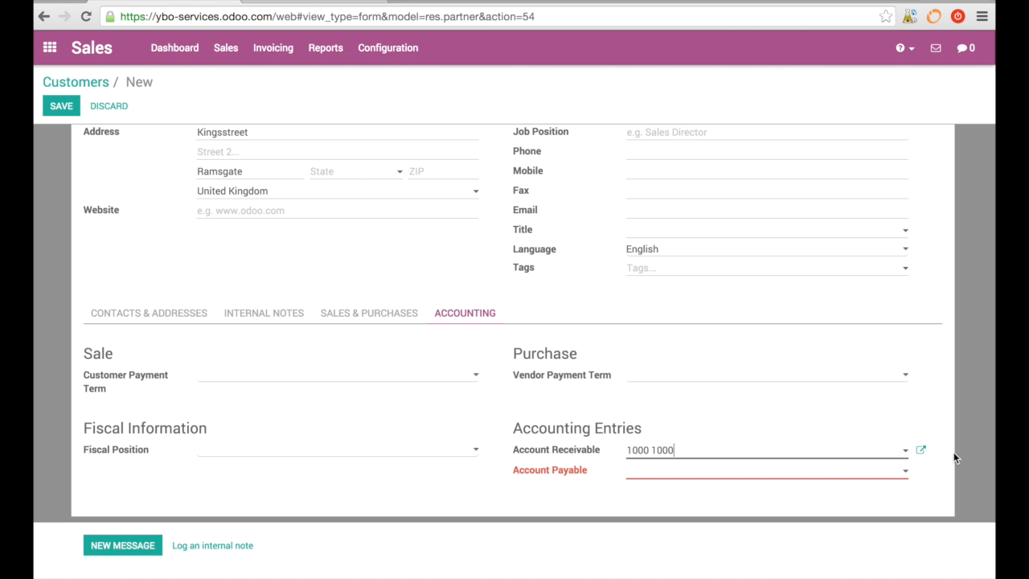
# Rename the customer's receivable account to Accounts receivable and save it
pyautogui.click(842, 472)
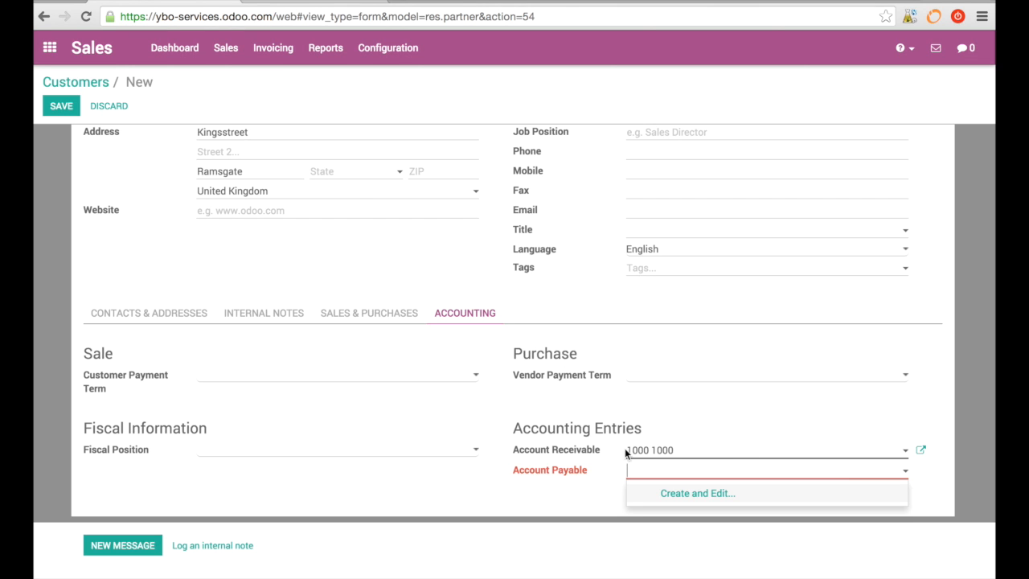
pyautogui.click(922, 451)
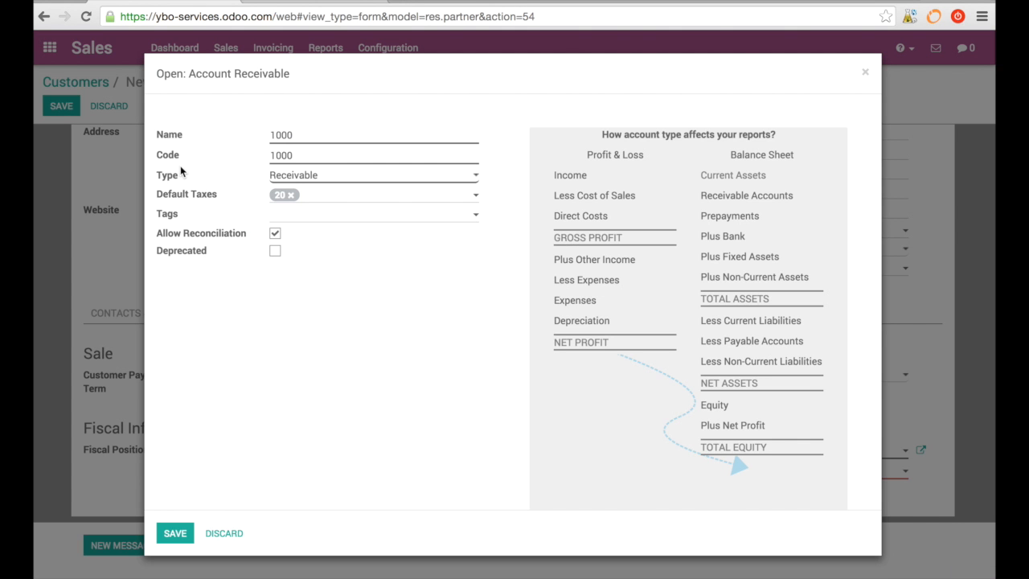
pyautogui.doubleClick(283, 135)
pyautogui.press('BackSpace')
pyautogui.write('Accounts receivable')
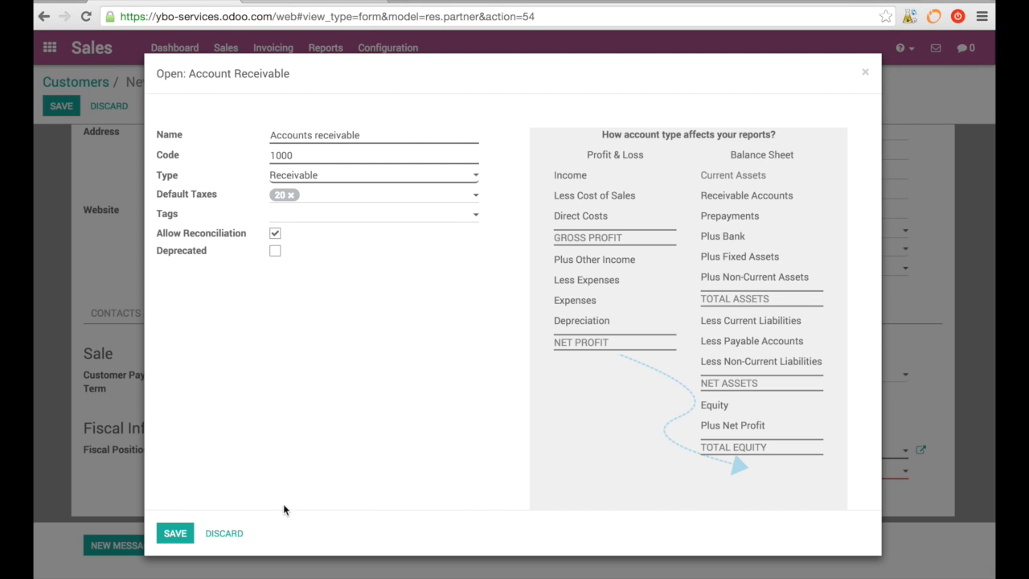
pyautogui.click(191, 537)
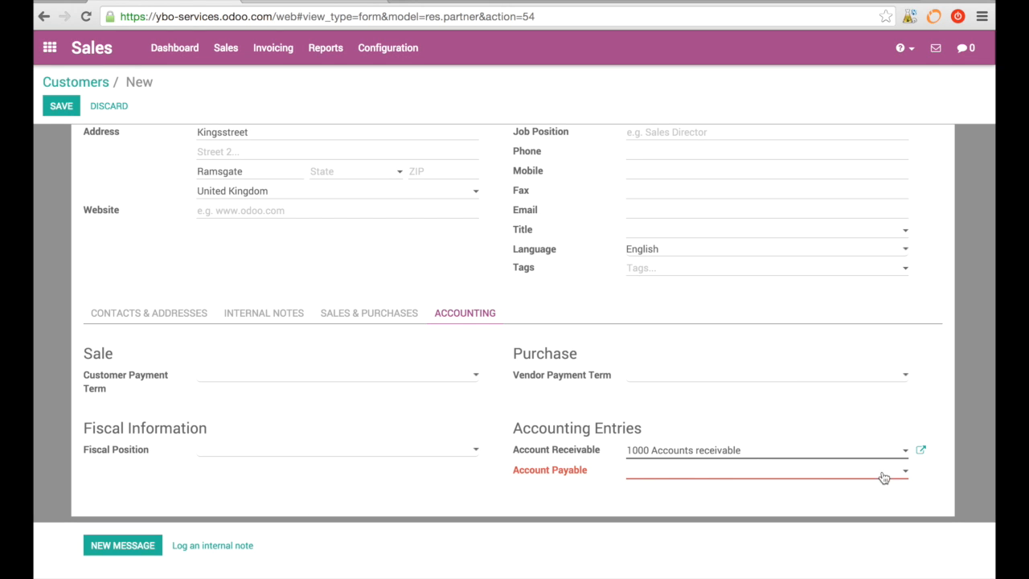
# Create 2000 Accounts payable as the customer's account payable
pyautogui.click(845, 475)
pyautogui.write('2000 ')
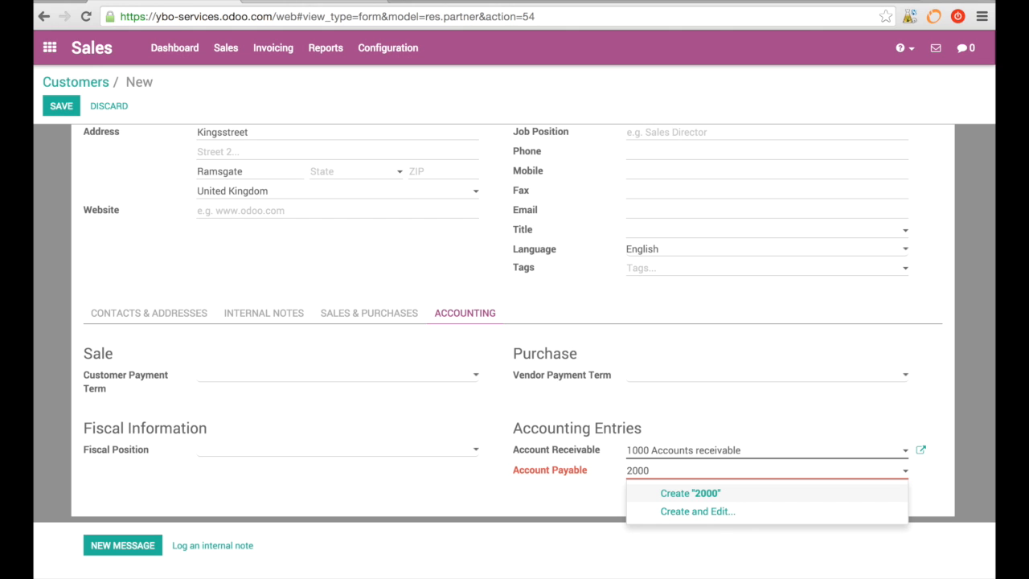
pyautogui.write('Accounts payable')
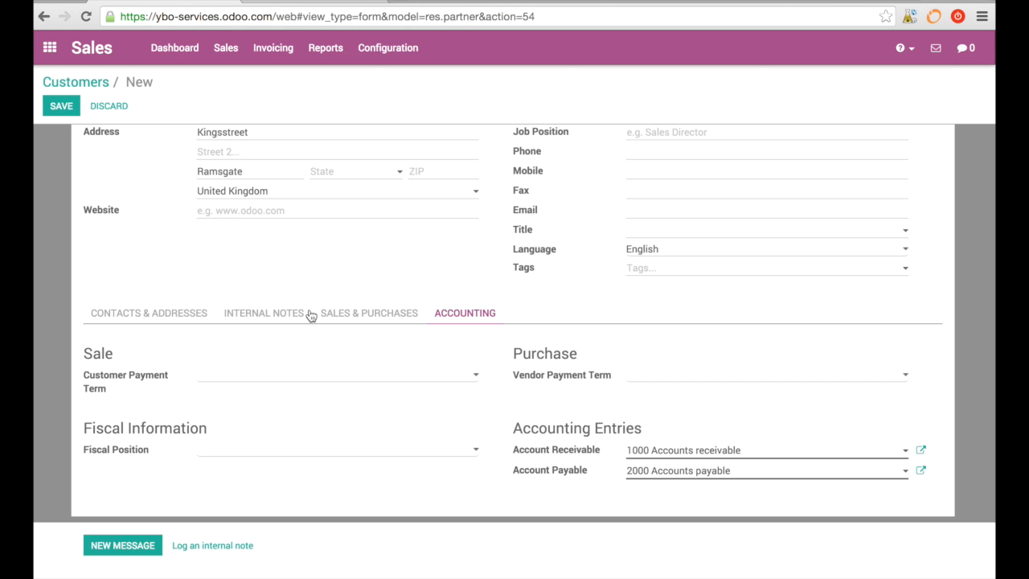
# Save the new customer record
pyautogui.scroll(4, 310, 315)
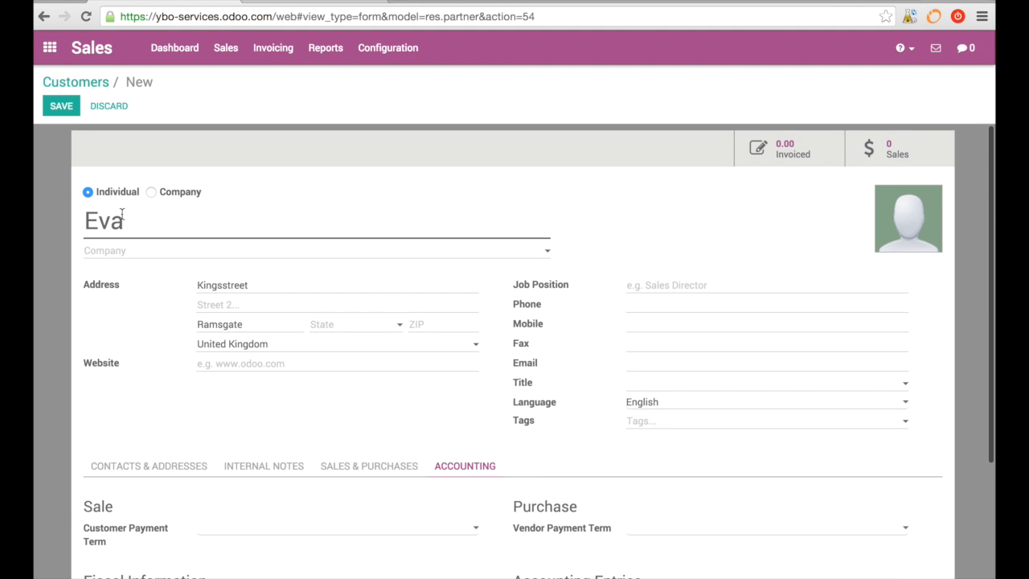
pyautogui.click(56, 109)
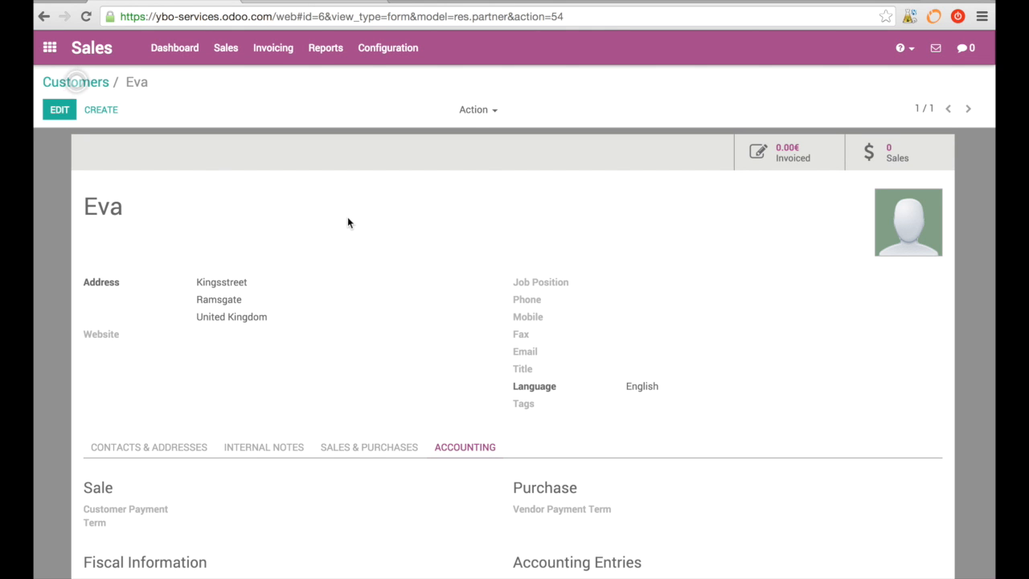
# Examine the saved customer's address, accounting entries, and contacts and addresses
pyautogui.scroll(-3, 402, 447)
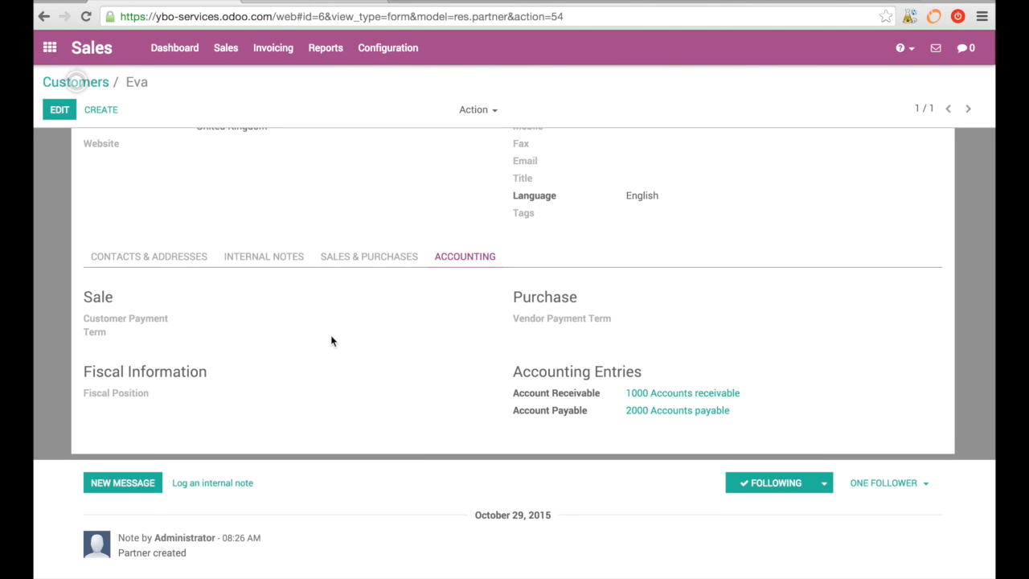
pyautogui.scroll(3, 331, 340)
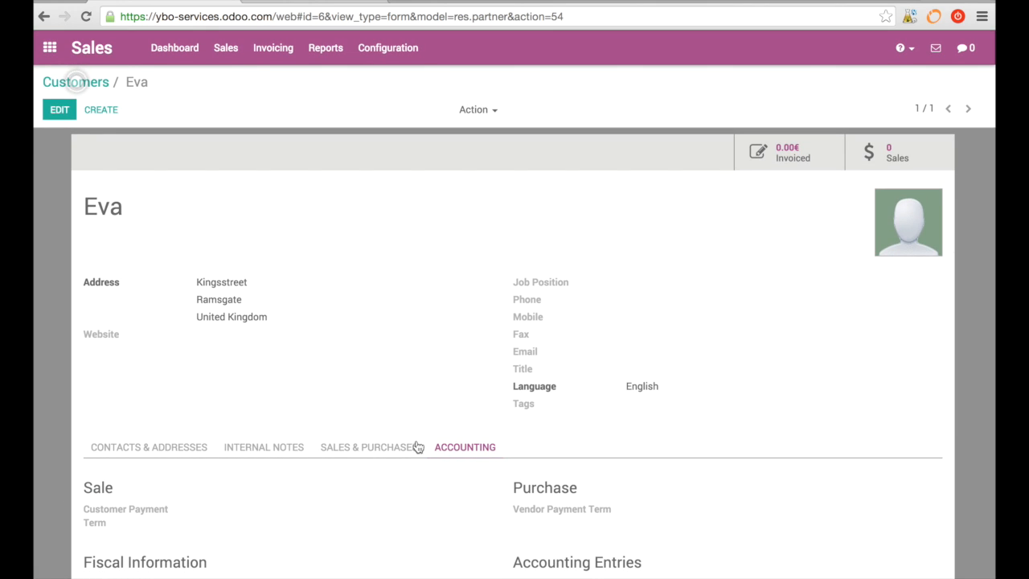
pyautogui.scroll(-3, 339, 348)
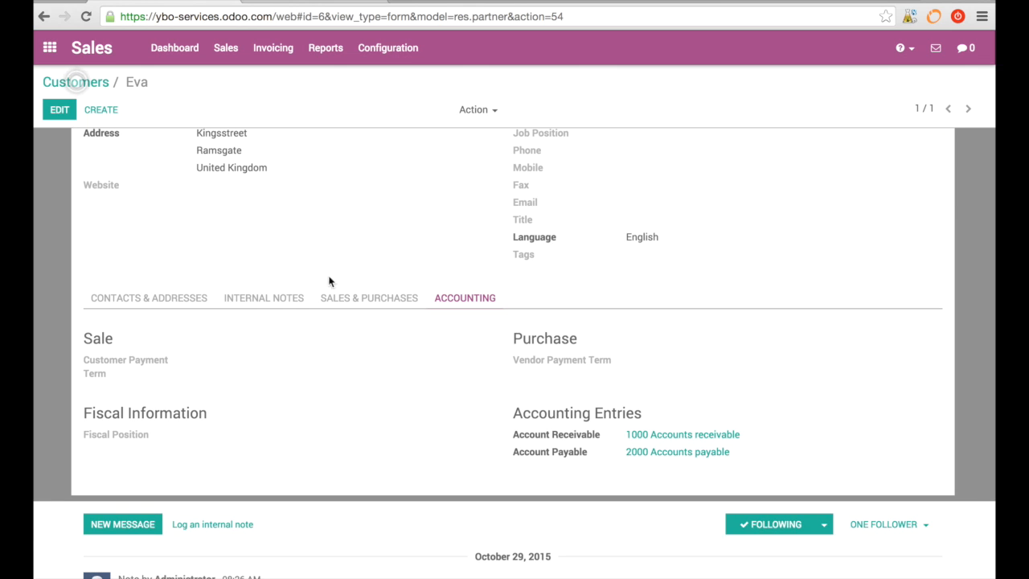
pyautogui.scroll(3, 351, 234)
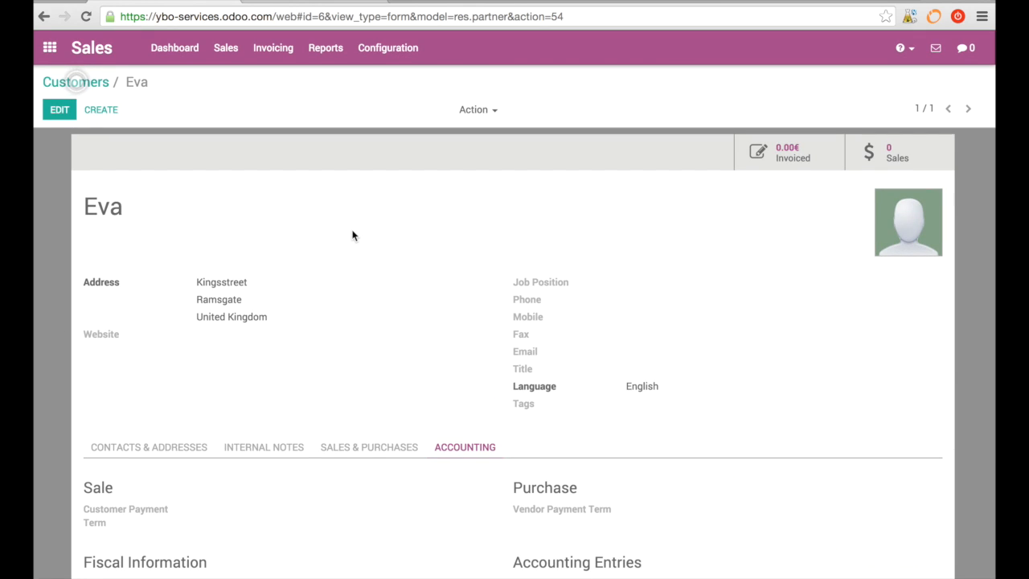
pyautogui.scroll(-1, 317, 327)
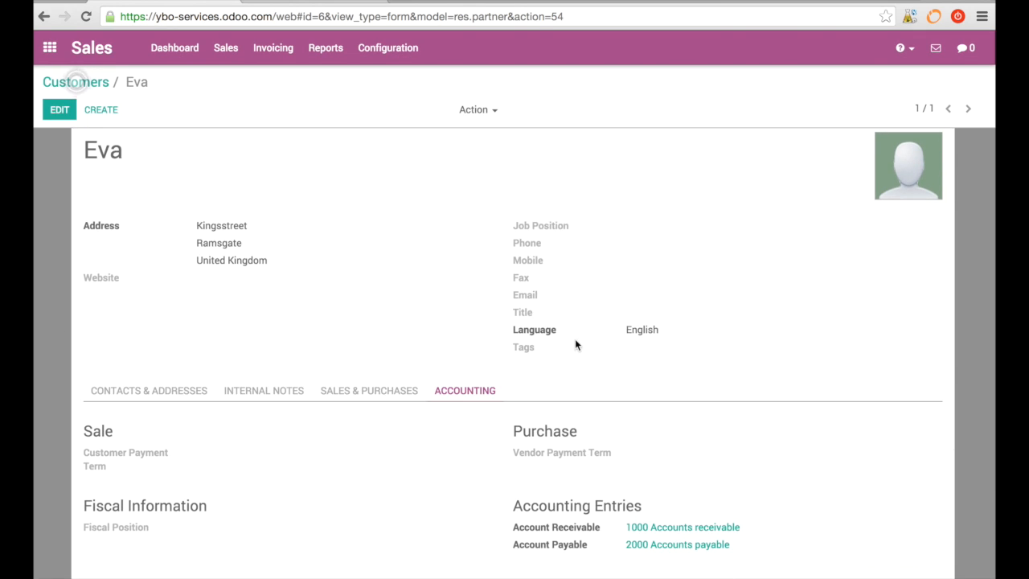
pyautogui.scroll(-1, 575, 338)
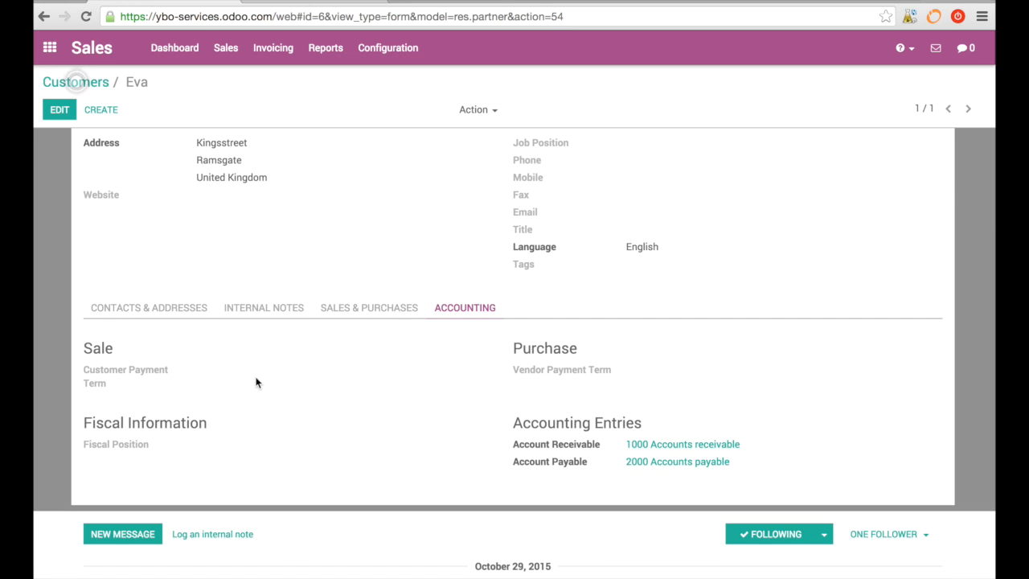
pyautogui.scroll(1, 427, 316)
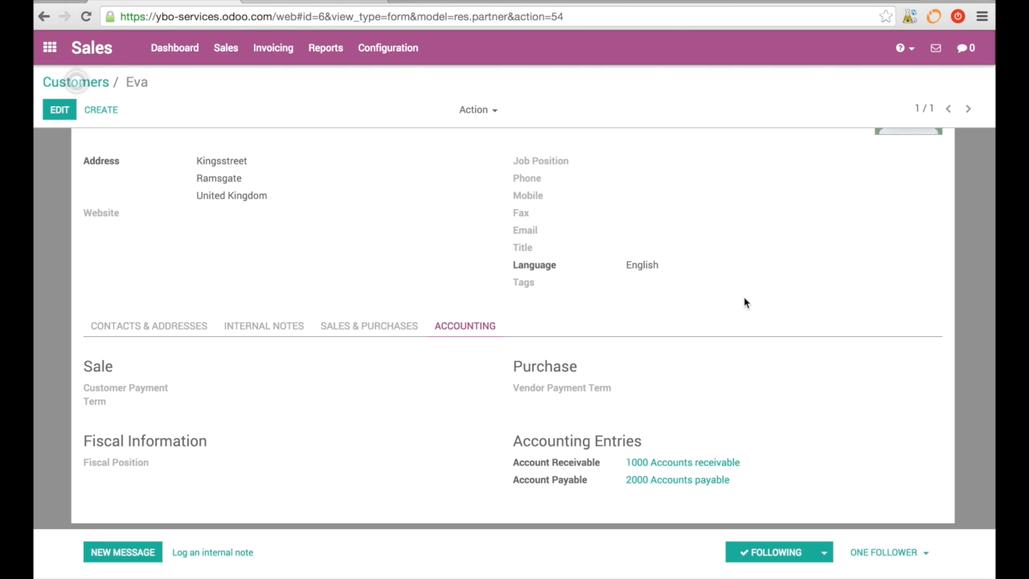
pyautogui.click(154, 330)
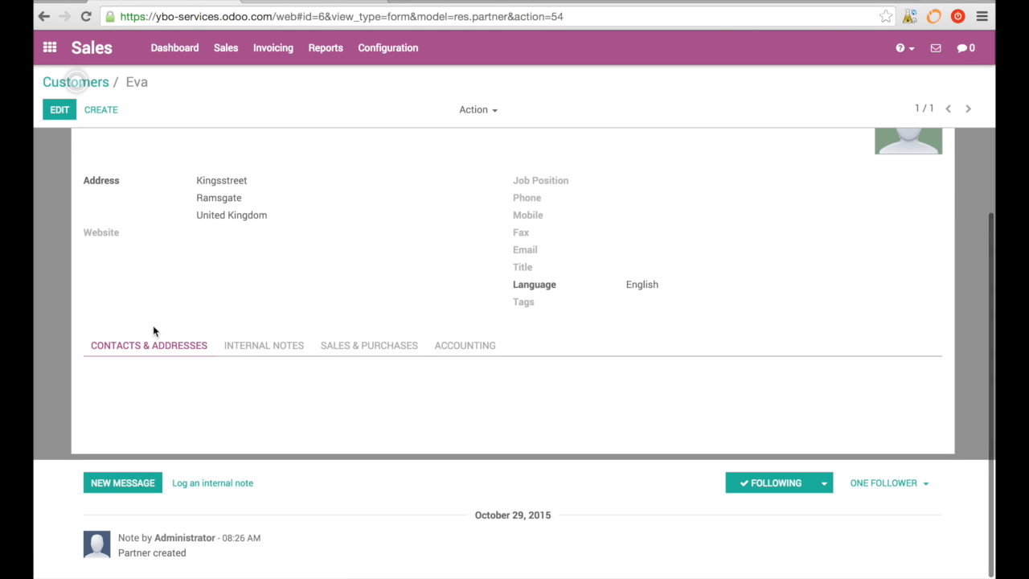
# Edit the customer and assign Administrator as the salesperson
pyautogui.click(53, 112)
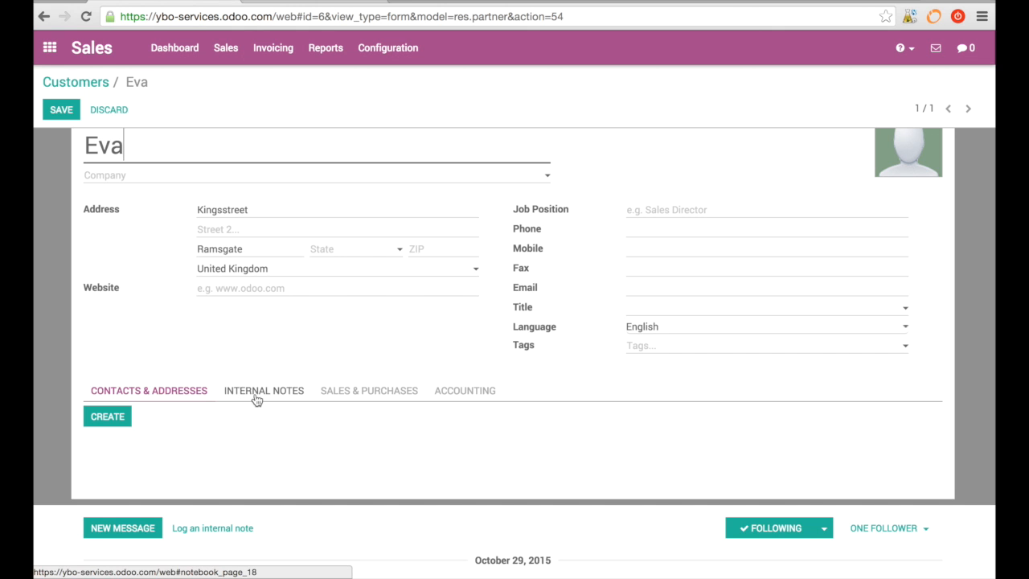
pyautogui.scroll(-3, 162, 360)
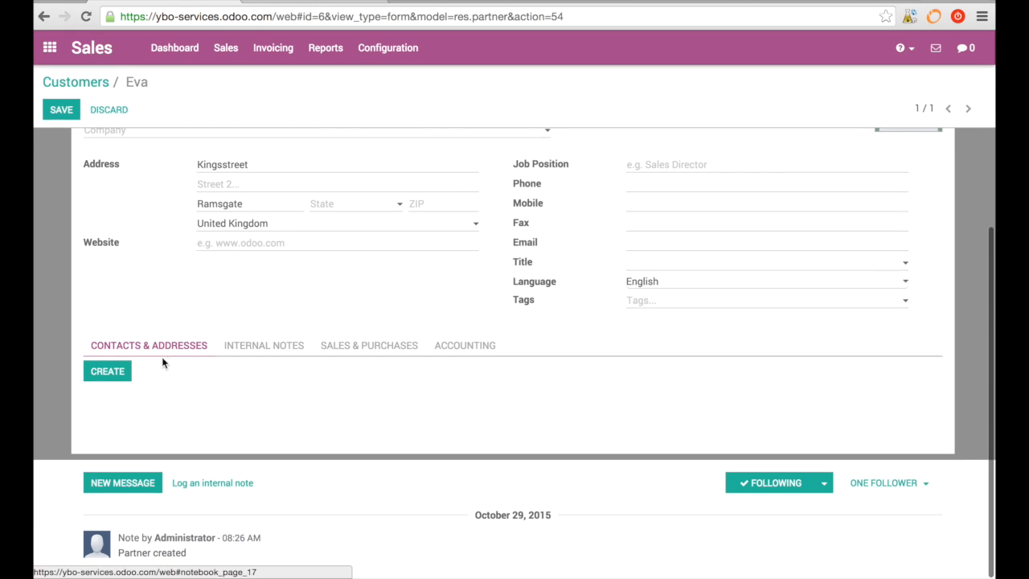
pyautogui.click(263, 348)
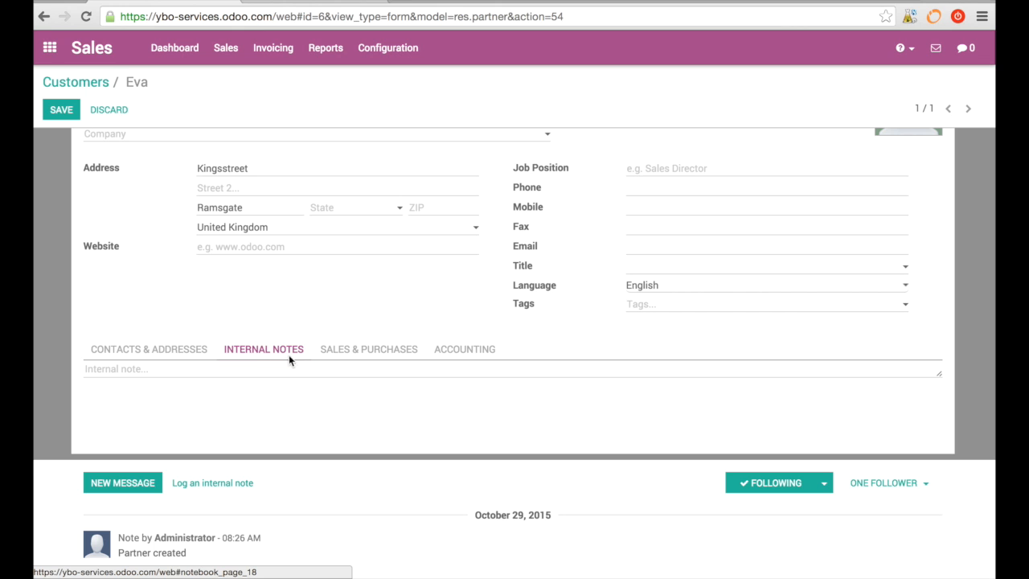
pyautogui.click(372, 350)
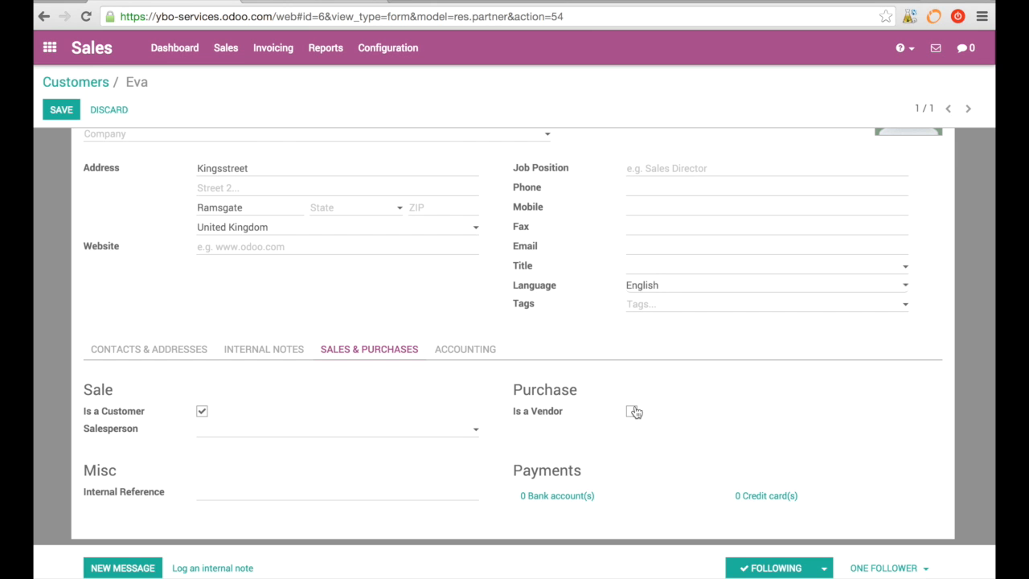
pyautogui.click(232, 434)
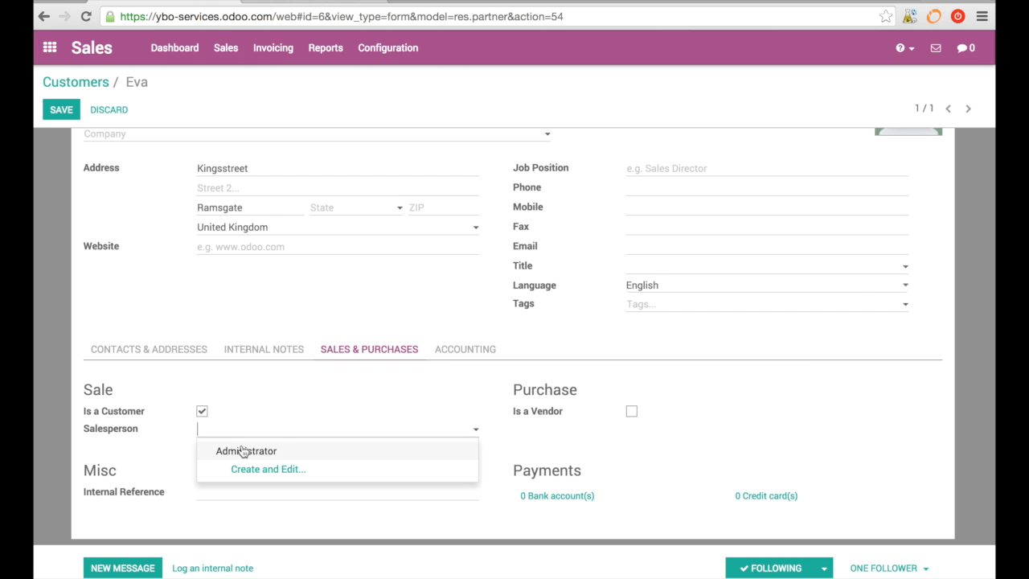
pyautogui.click(246, 451)
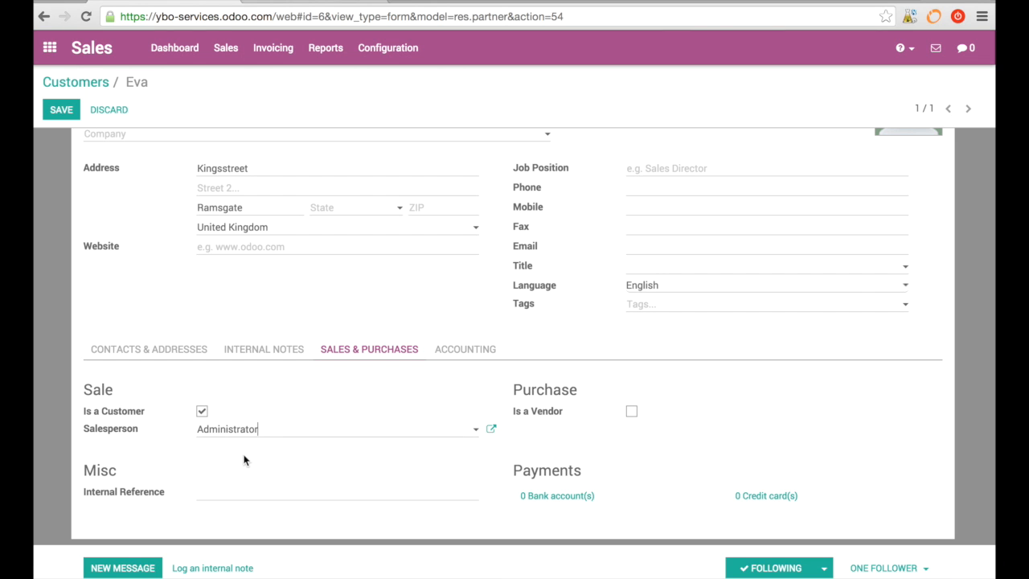
# Review the customer's contact, sales and purchase fields and save the changes
pyautogui.scroll(-2, 658, 481)
pyautogui.scroll(4, 658, 480)
pyautogui.scroll(-1, 658, 481)
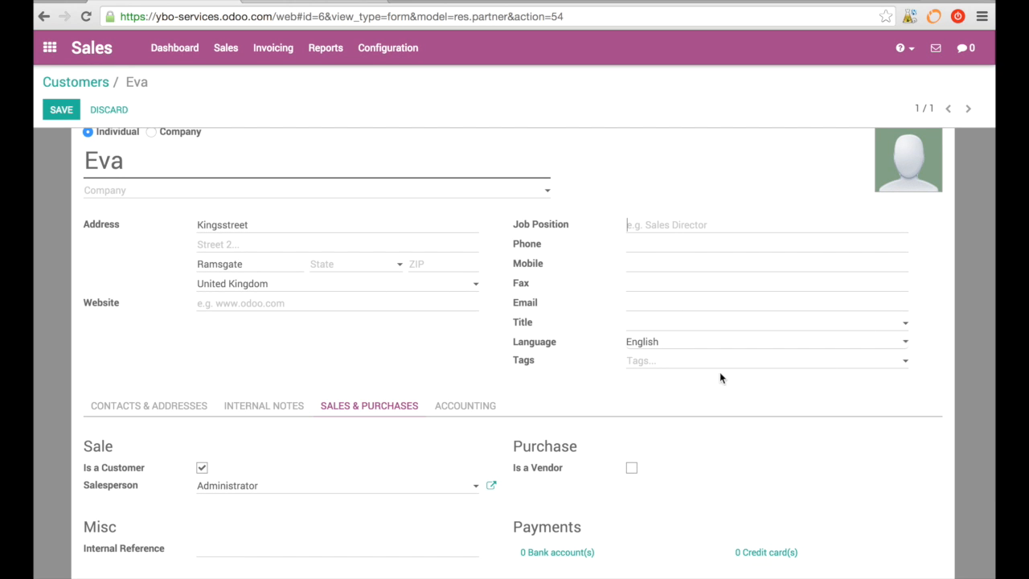
pyautogui.scroll(2, 677, 382)
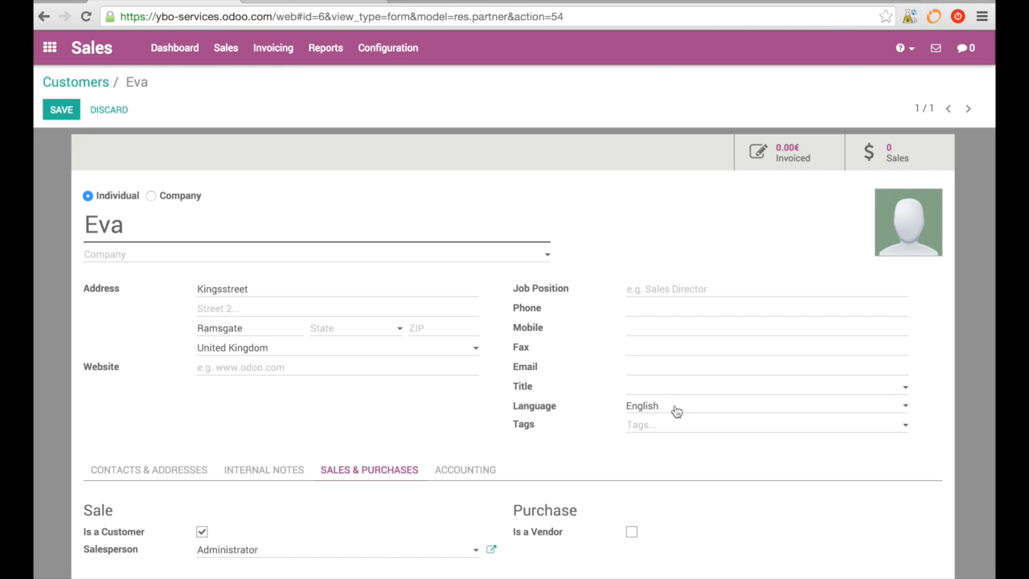
pyautogui.scroll(-1, 698, 486)
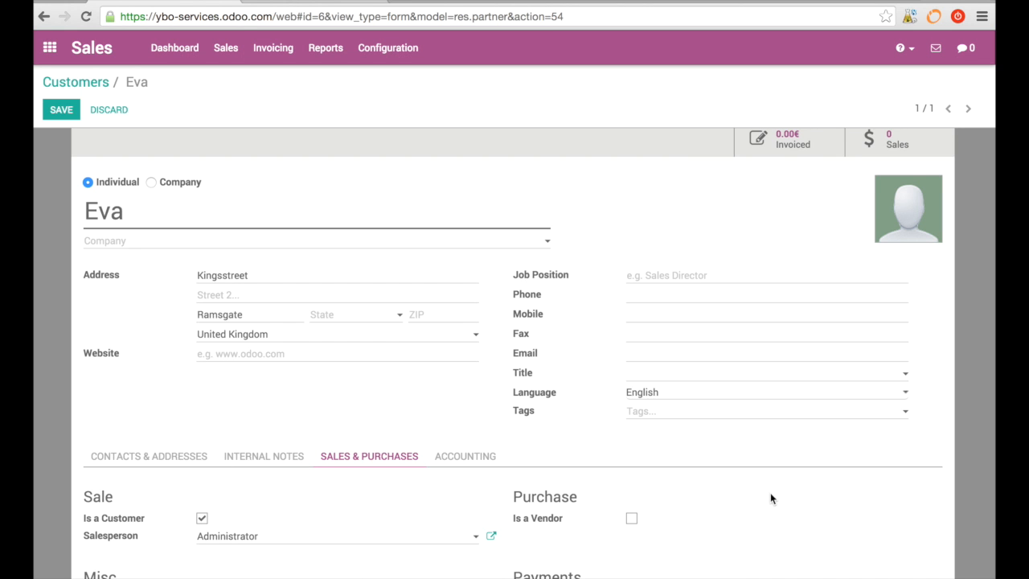
pyautogui.scroll(-5, 770, 499)
pyautogui.scroll(1, 868, 406)
pyautogui.scroll(4, 868, 406)
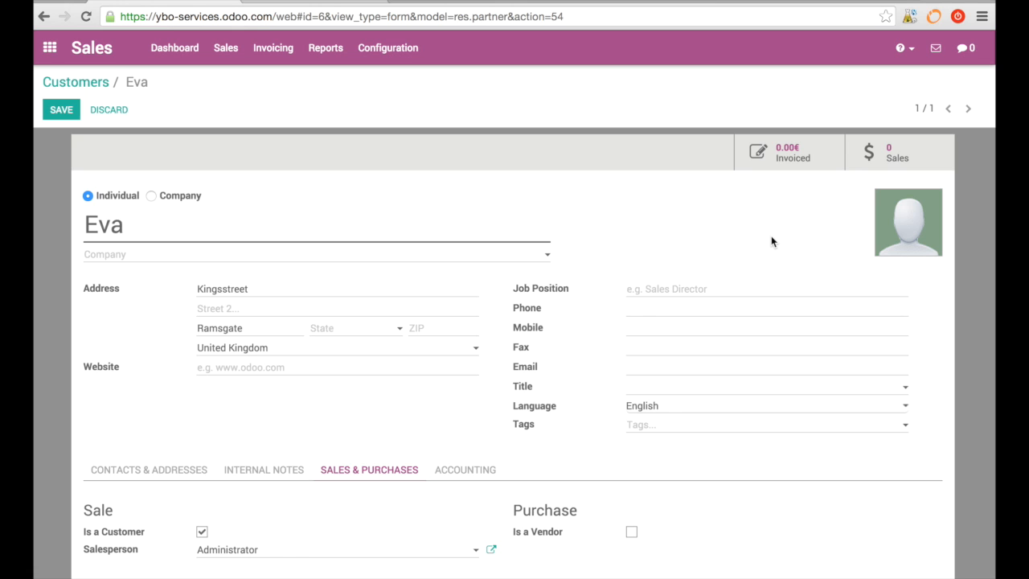
pyautogui.click(56, 114)
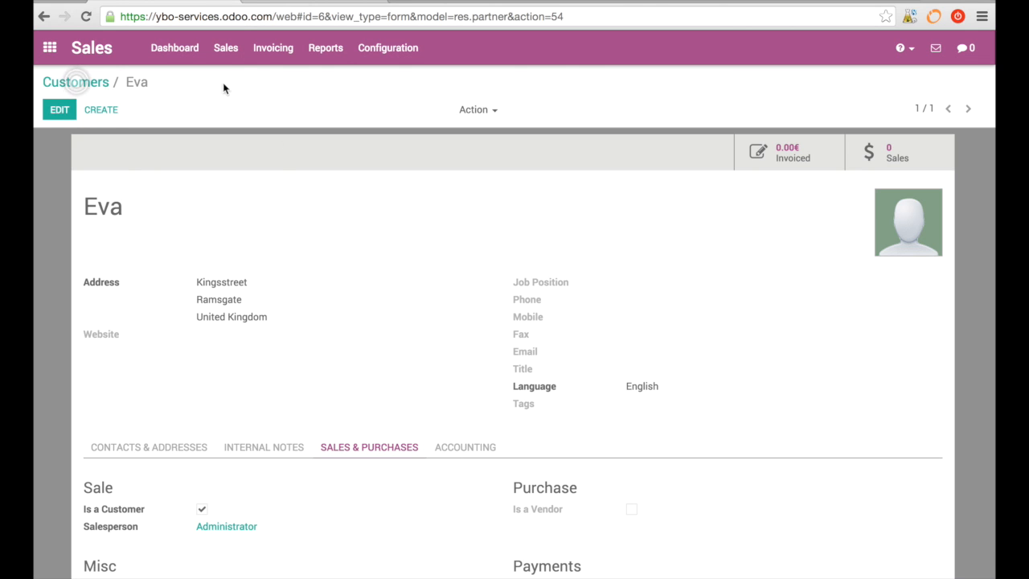
# Start a new product from the products list and show its inventory details
pyautogui.click(232, 48)
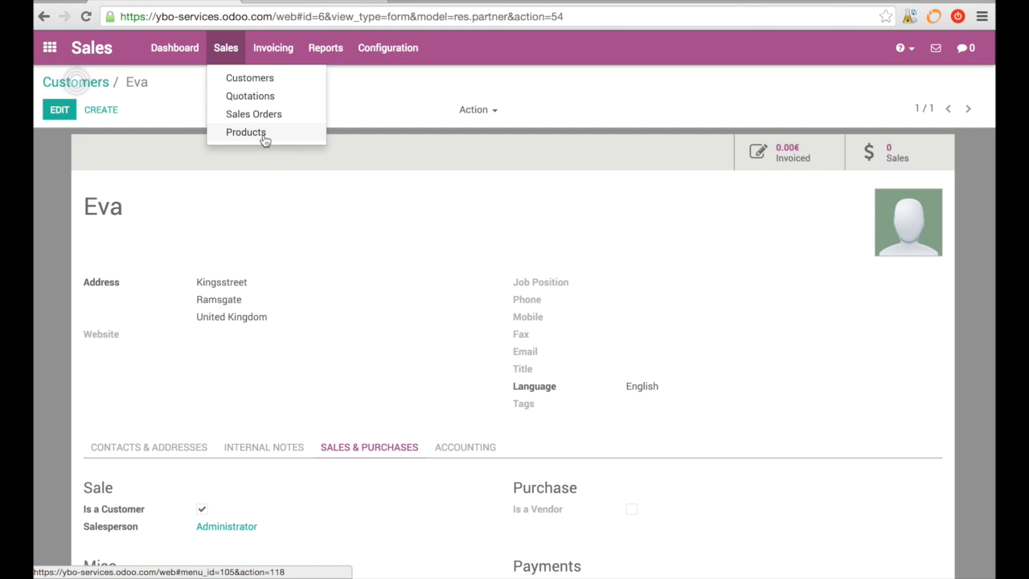
pyautogui.click(262, 135)
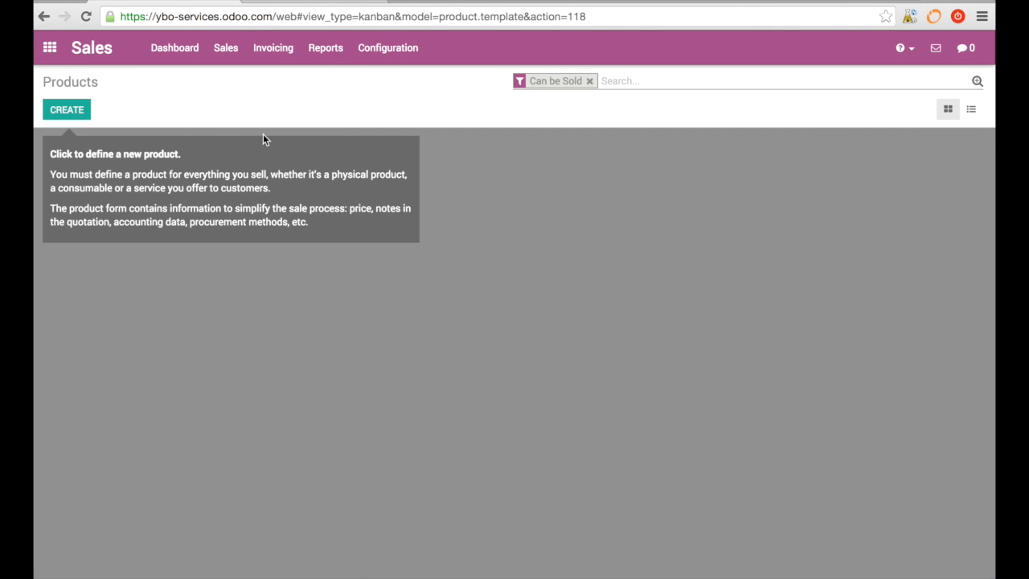
pyautogui.click(65, 108)
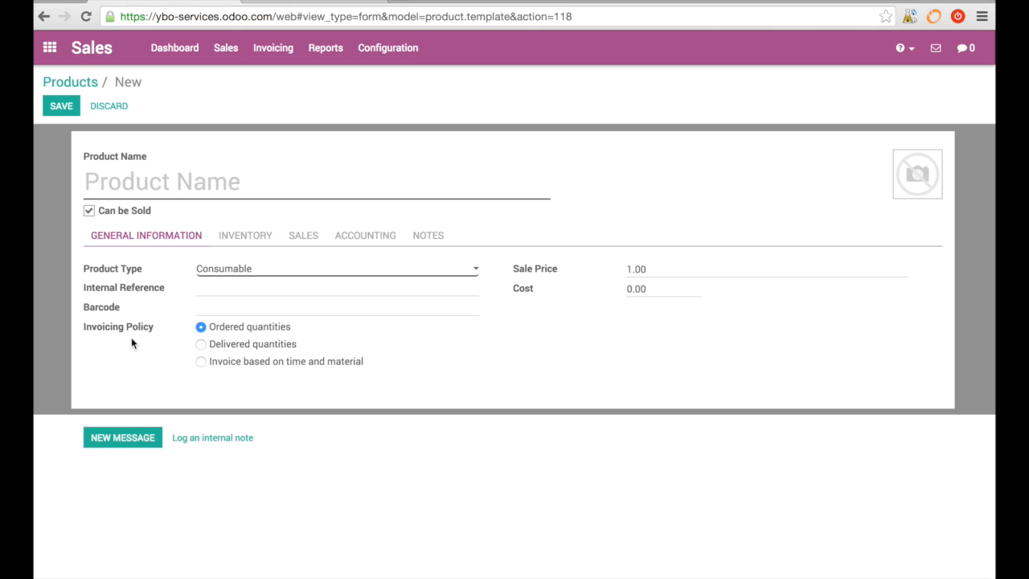
pyautogui.click(257, 233)
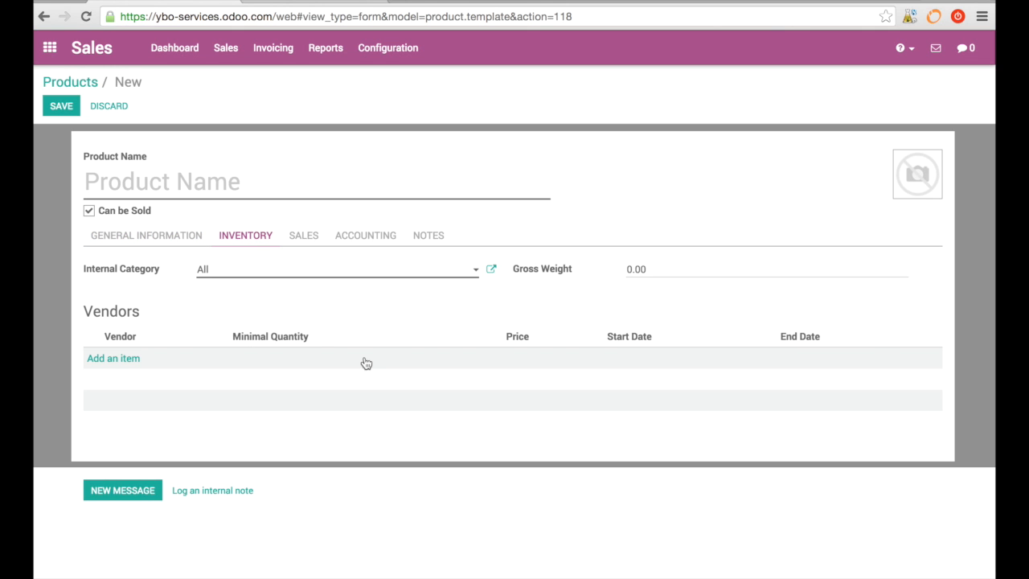
# Start a vendor entry for the product with validity from 10/29/2015 to 10/31/2015
pyautogui.click(123, 359)
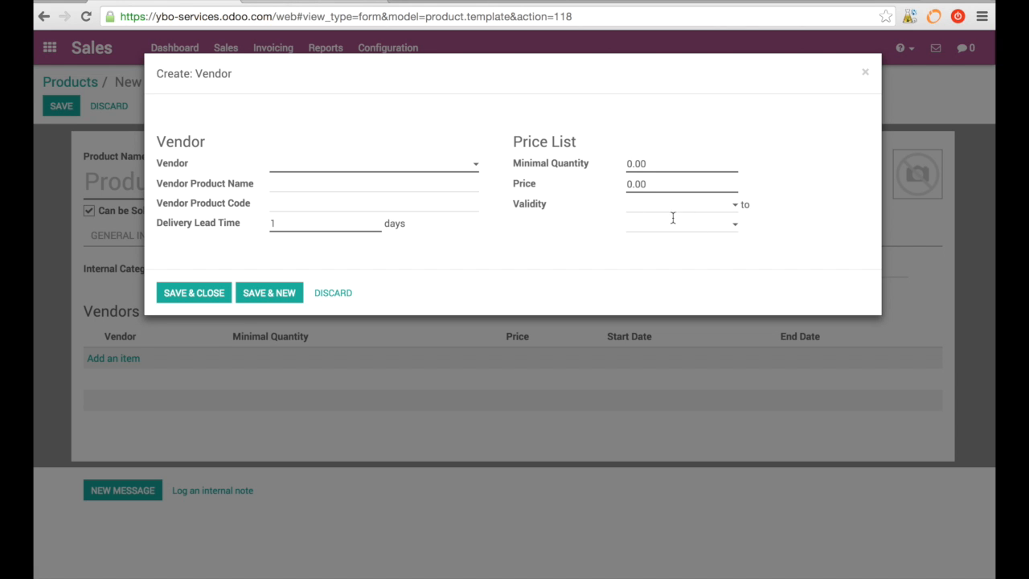
pyautogui.click(735, 212)
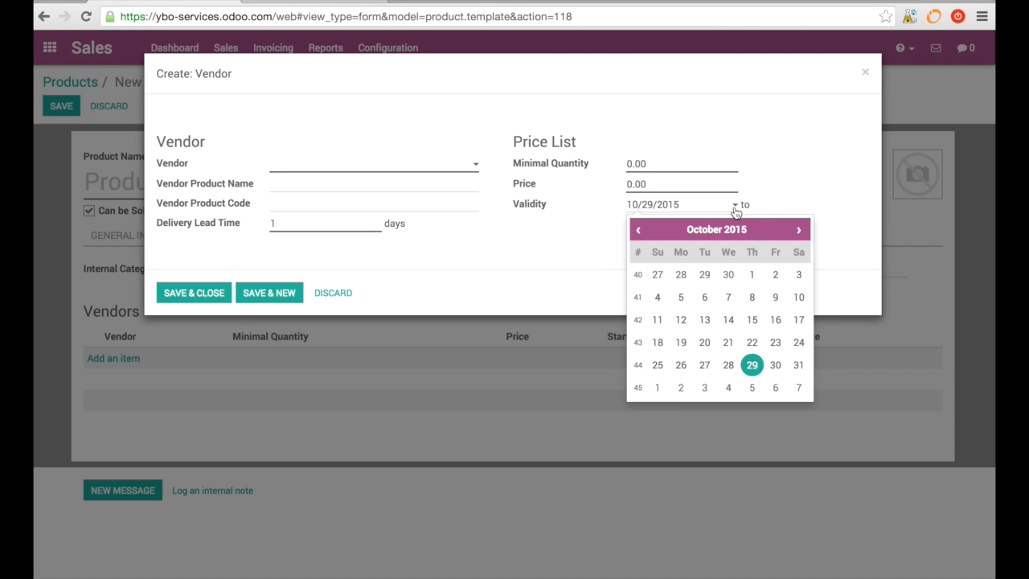
pyautogui.click(755, 363)
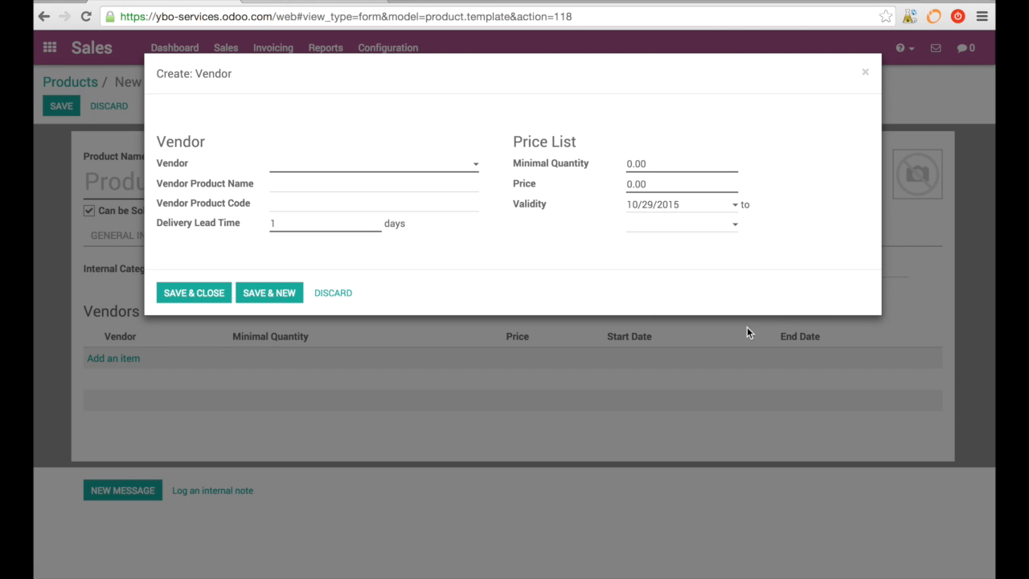
pyautogui.click(735, 228)
pyautogui.click(799, 385)
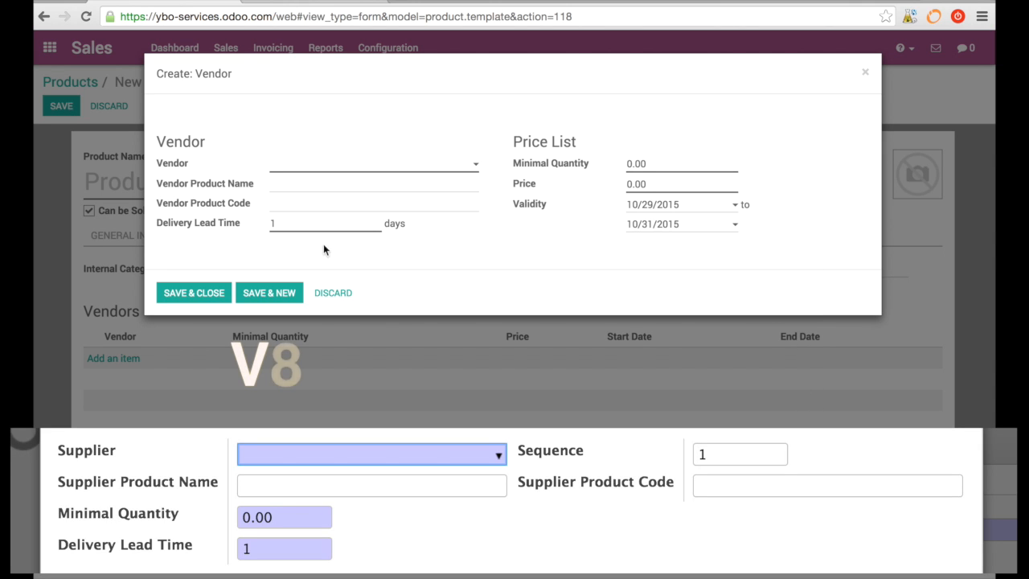
pyautogui.click(737, 228)
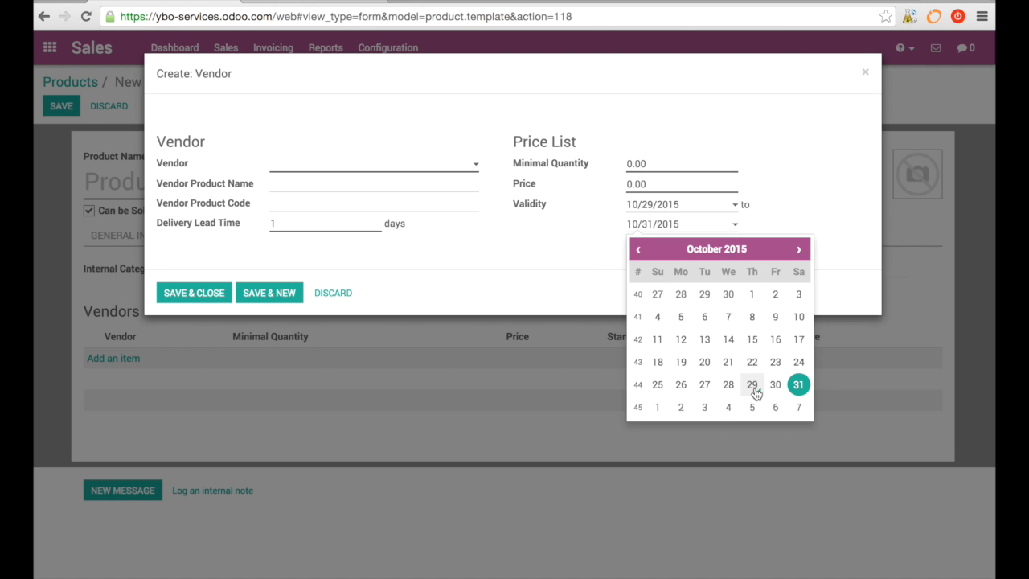
pyautogui.click(803, 144)
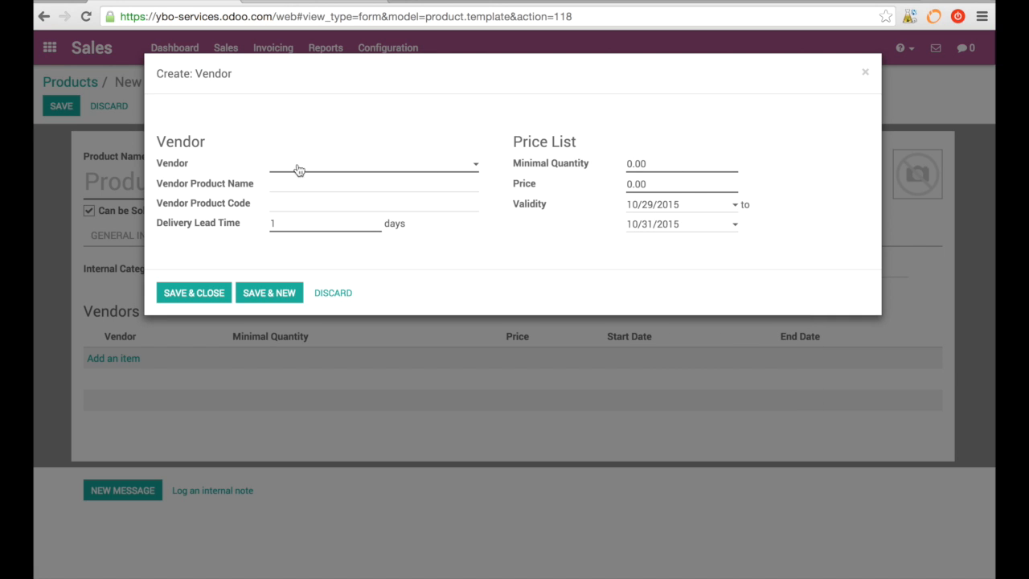
# Create Kent vision as the vendor in the vendor entry
pyautogui.click(475, 170)
pyautogui.click(392, 163)
pyautogui.click(303, 164)
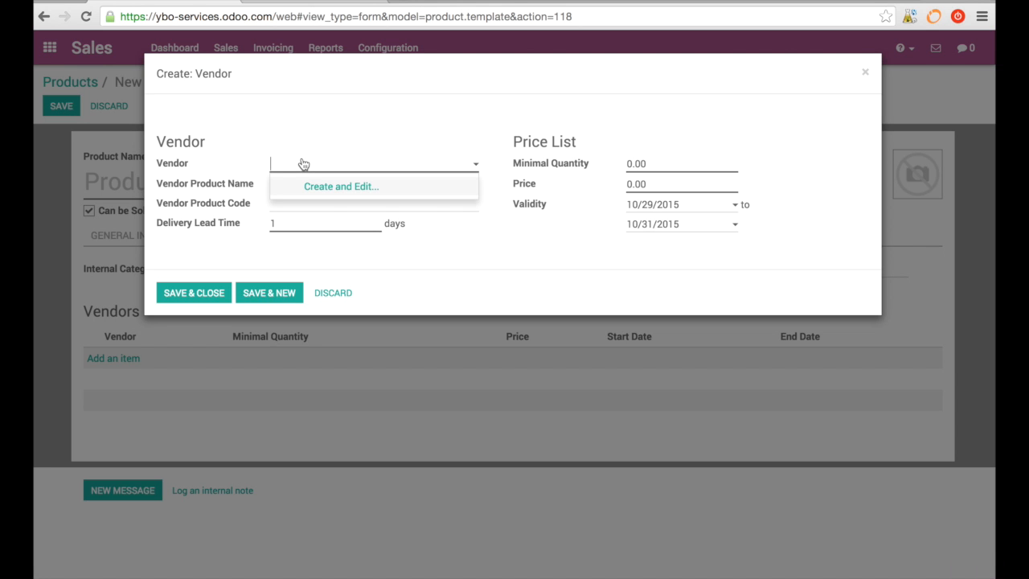
pyautogui.write('Kent vision')
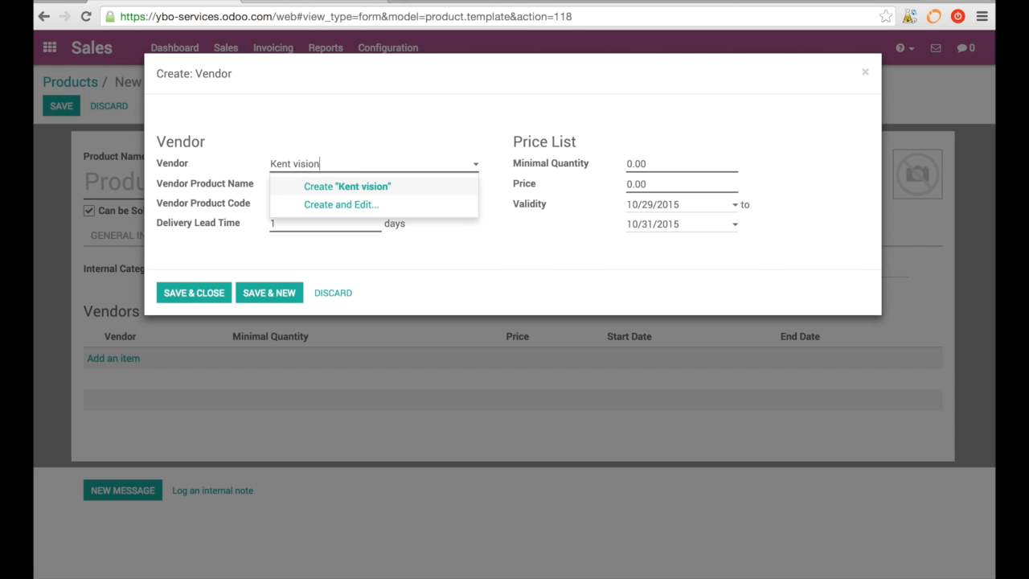
pyautogui.press('Return')
pyautogui.click(303, 182)
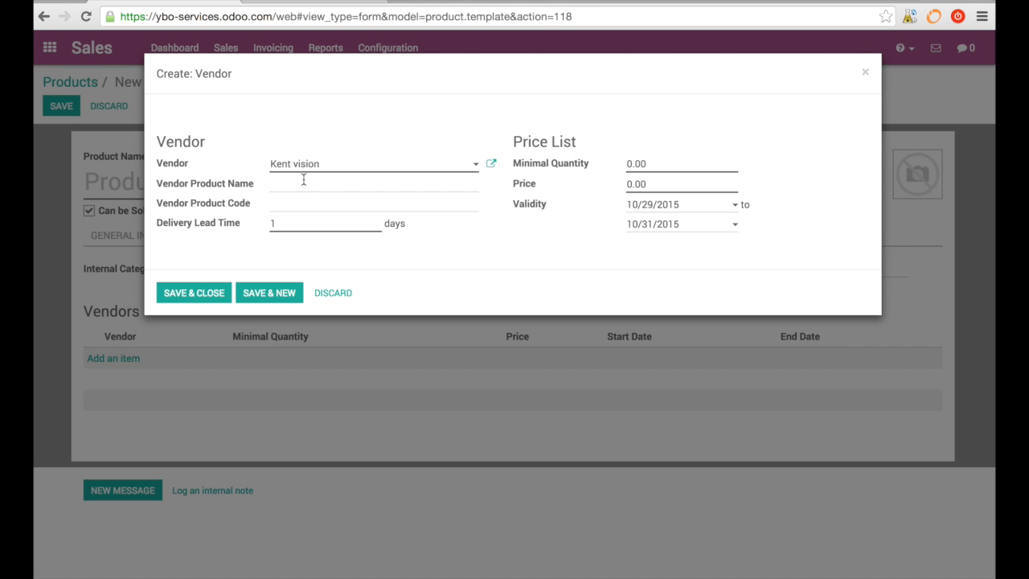
# Set the vendor product name to banana and the vendor product code to b112
pyautogui.click(304, 180)
pyautogui.write('bananas')
pyautogui.press('BackSpace')
pyautogui.click(319, 206)
pyautogui.write('b1123')
pyautogui.press('BackSpace')
# Set the minimal quantity to 20, save the vendor entry and start another one
pyautogui.click(662, 160)
pyautogui.press('BackSpace')
pyautogui.press('BackSpace')
pyautogui.press('BackSpace')
pyautogui.write('20')
pyautogui.press('BackSpace')
pyautogui.press('BackSpace')
pyautogui.press('BackSpace')
pyautogui.write('20')
pyautogui.click(280, 295)
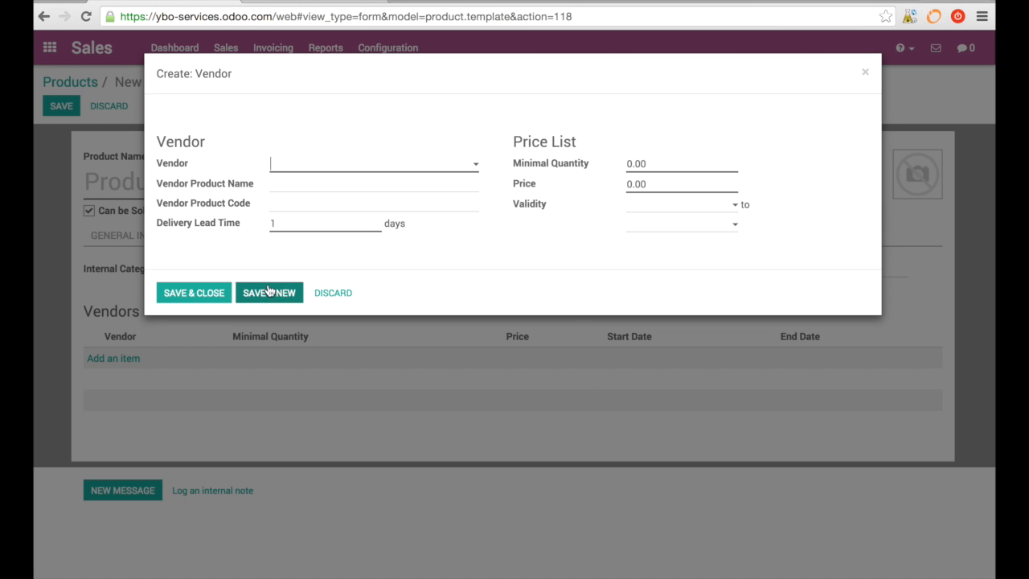
# Add a vendor entry for Kent vision with minimal quantity 20 and price 10, and save it
pyautogui.click(474, 165)
pyautogui.click(406, 182)
pyautogui.press('Tab')
pyautogui.press('Tab')
pyautogui.press('Tab')
pyautogui.press('Tab')
pyautogui.write('20')
pyautogui.press('Tab')
pyautogui.write('10')
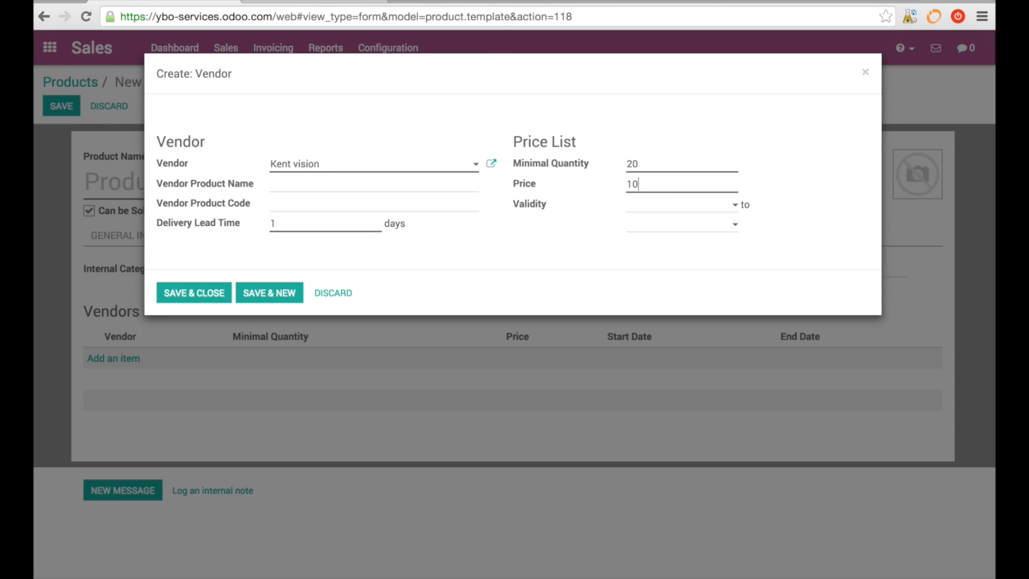
pyautogui.click(196, 293)
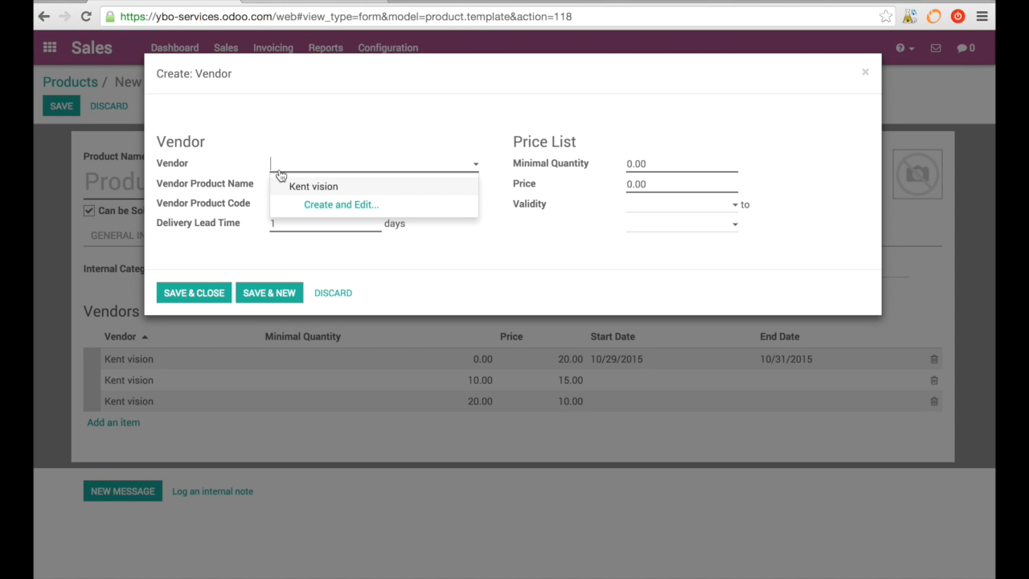
# Add a vendor entry for Realvision with minimal quantity 30 and price 13, and save it
pyautogui.write('Realvision')
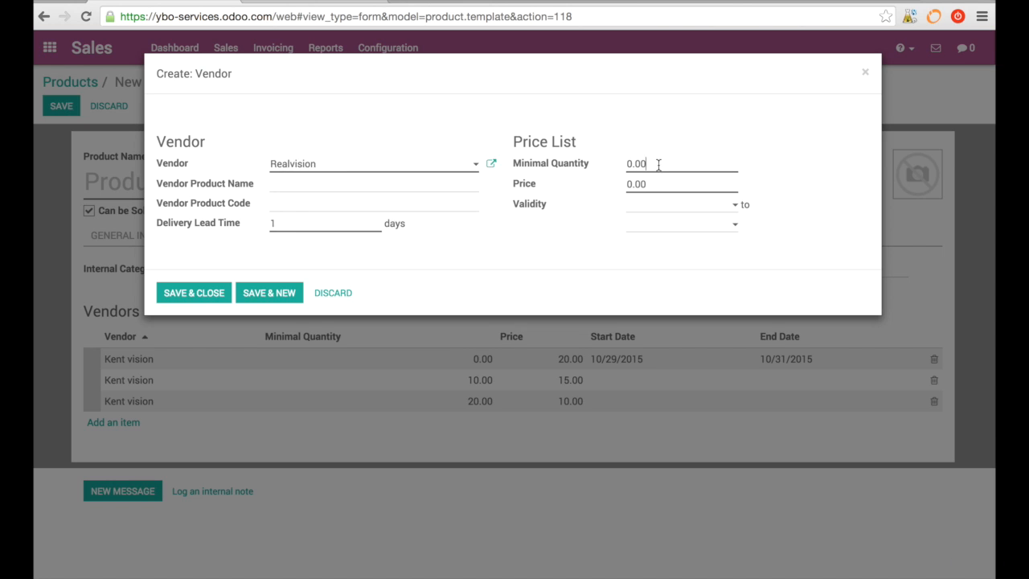
pyautogui.click(658, 165)
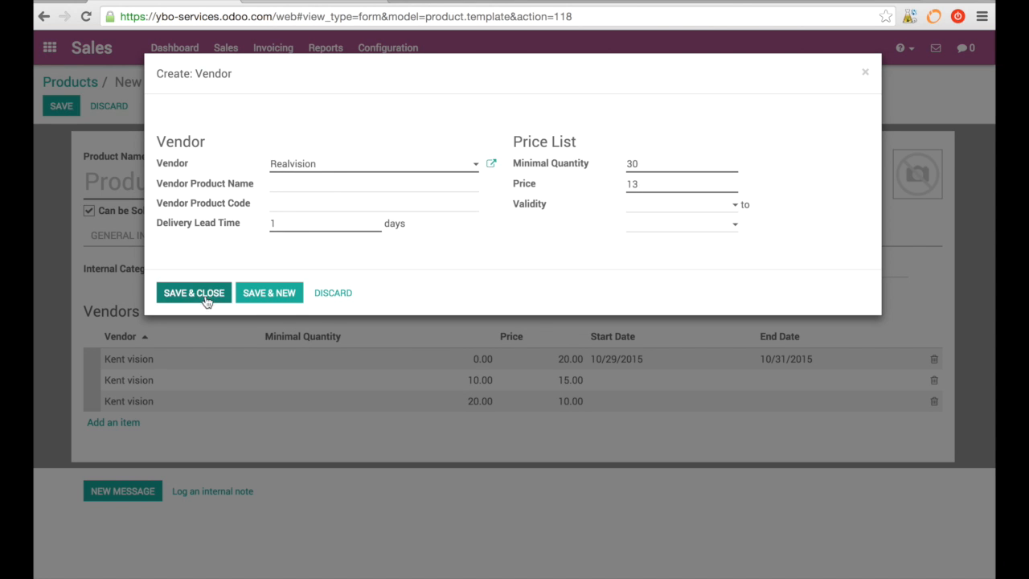
pyautogui.click(205, 297)
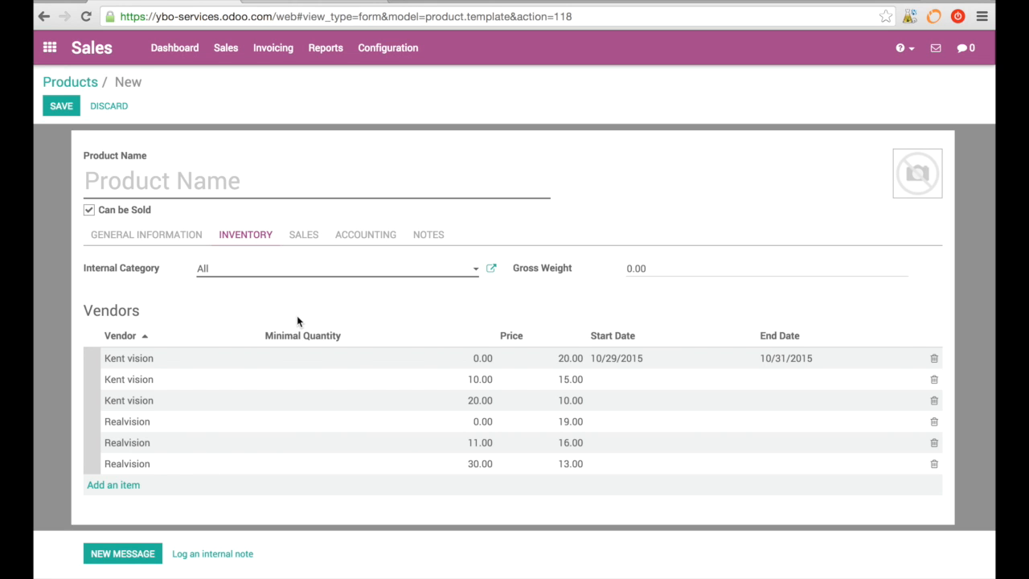
pyautogui.click(308, 238)
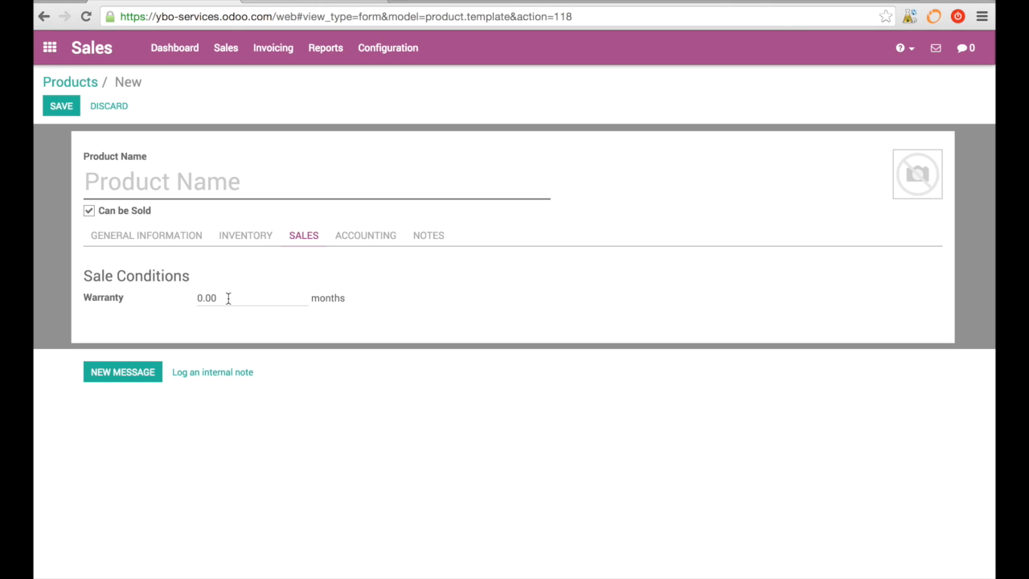
pyautogui.click(374, 239)
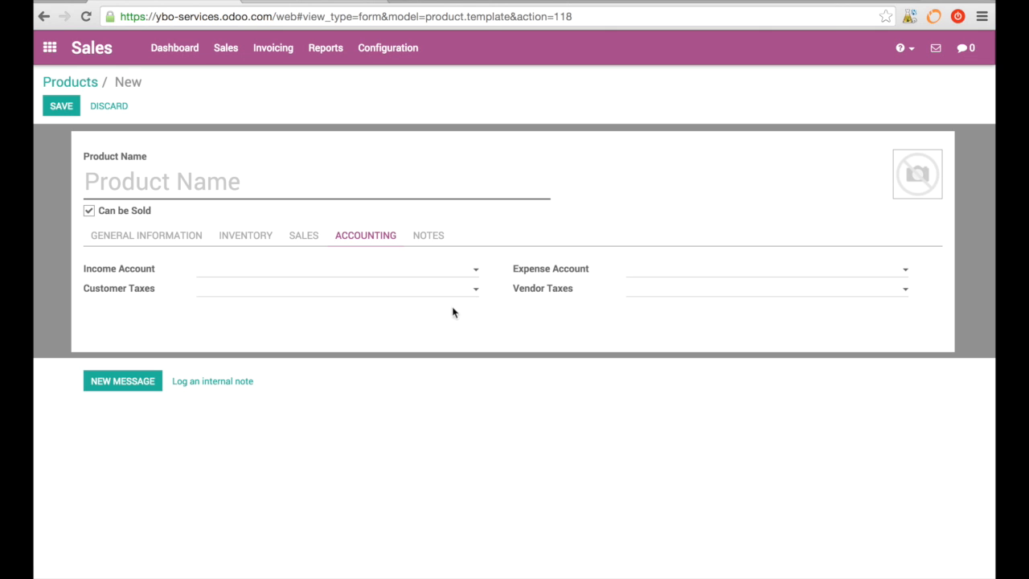
pyautogui.click(439, 234)
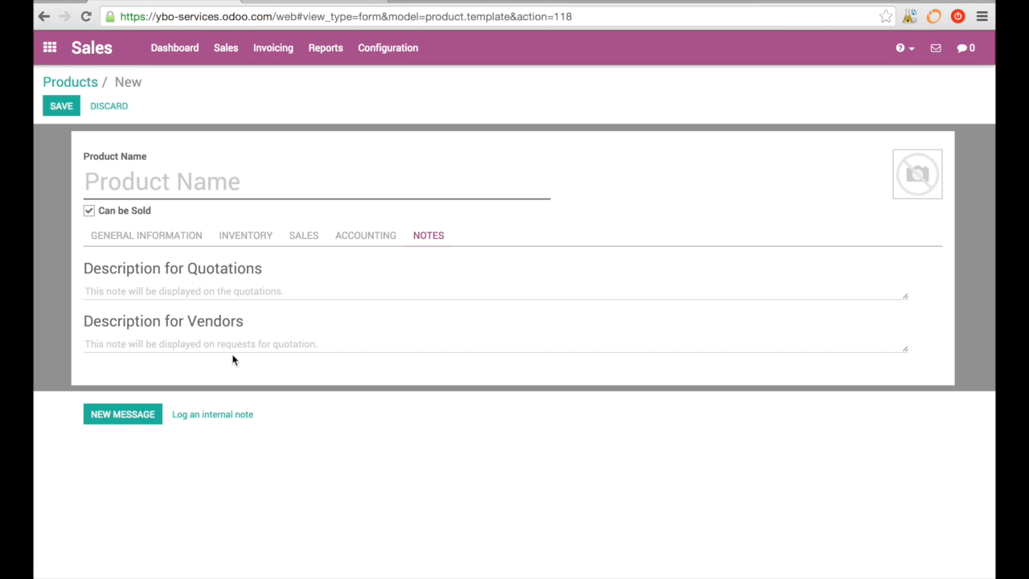
# Name the new product Bananas Vision and save it
pyautogui.click(62, 111)
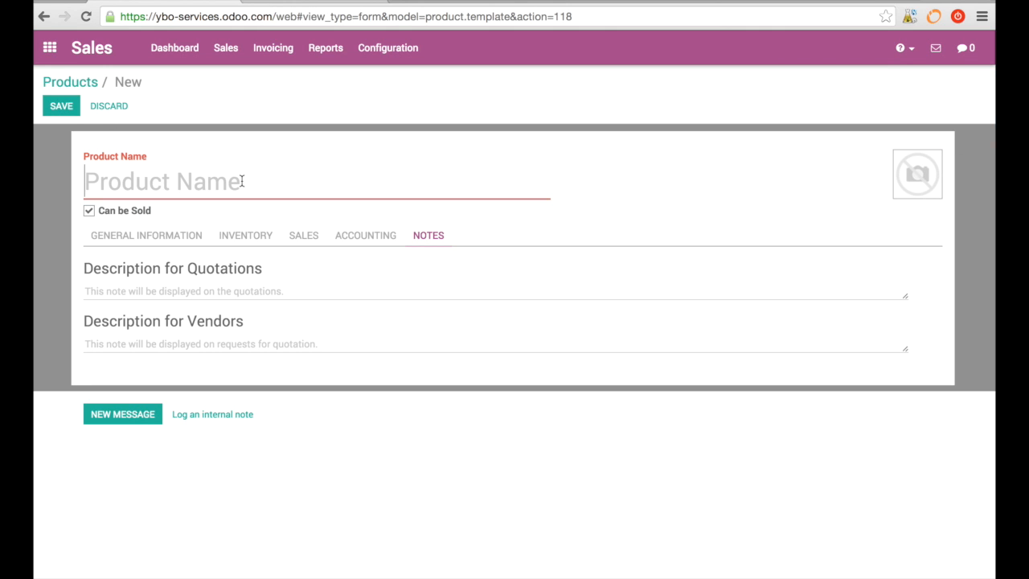
pyautogui.write('Ban')
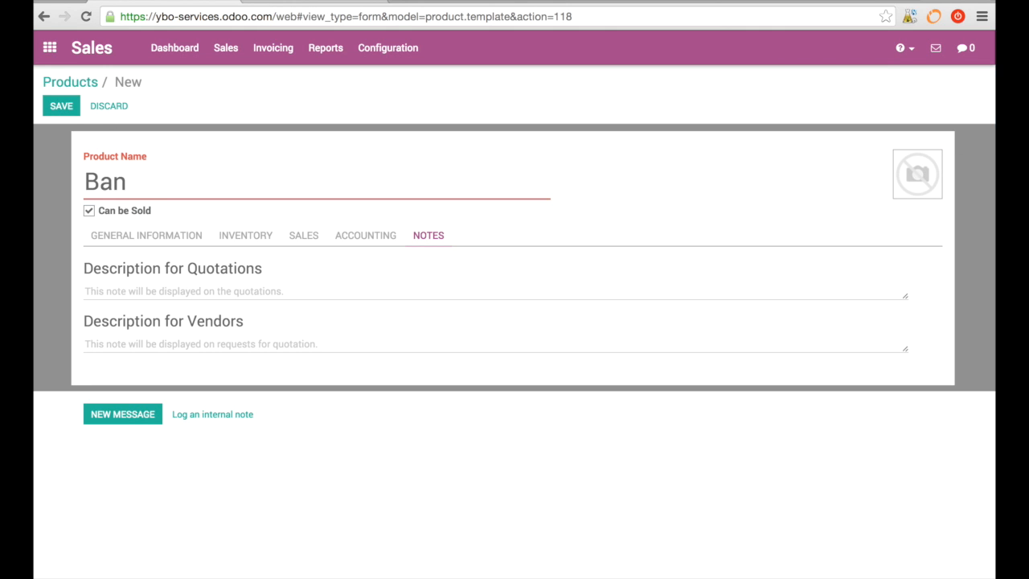
pyautogui.write('anas Vision')
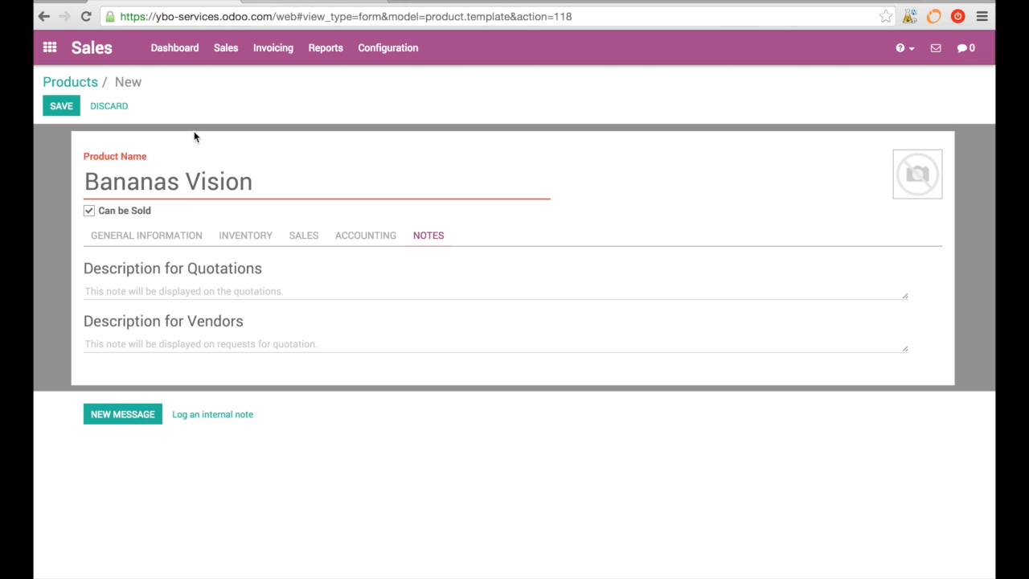
pyautogui.click(64, 104)
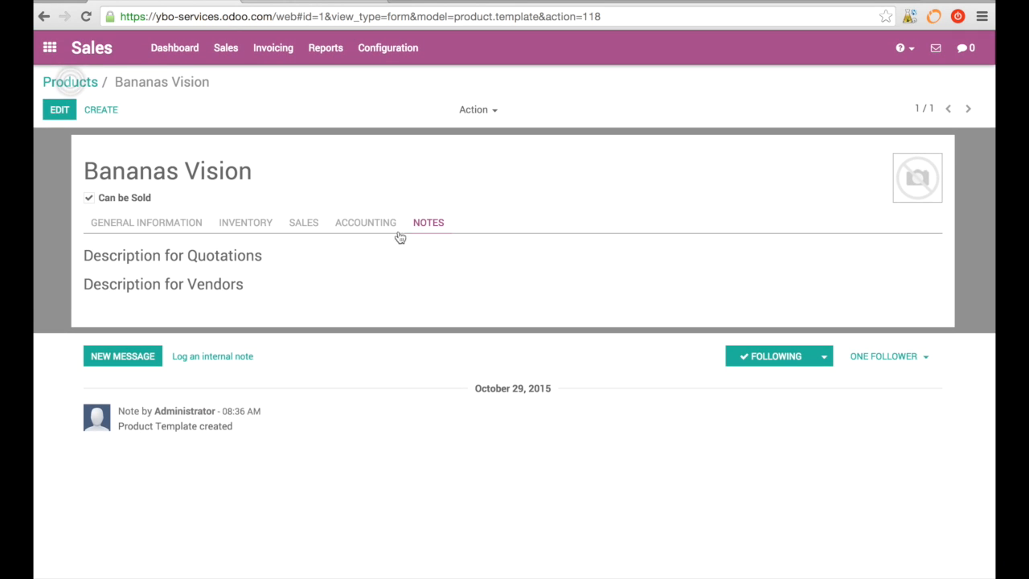
pyautogui.click(365, 225)
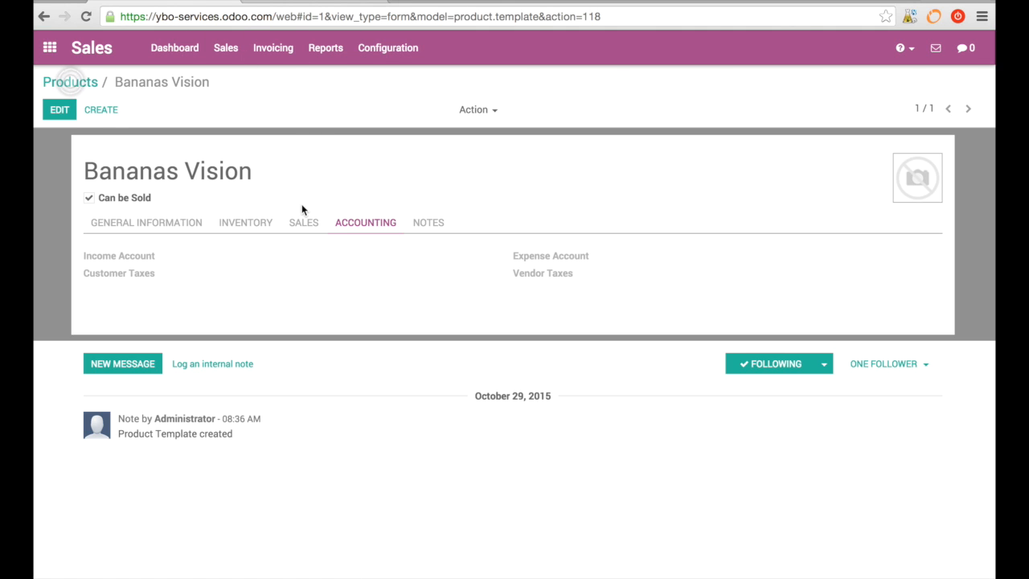
# Create a new quotation for the existing customer with the payment term 30 Net Days
pyautogui.click(227, 53)
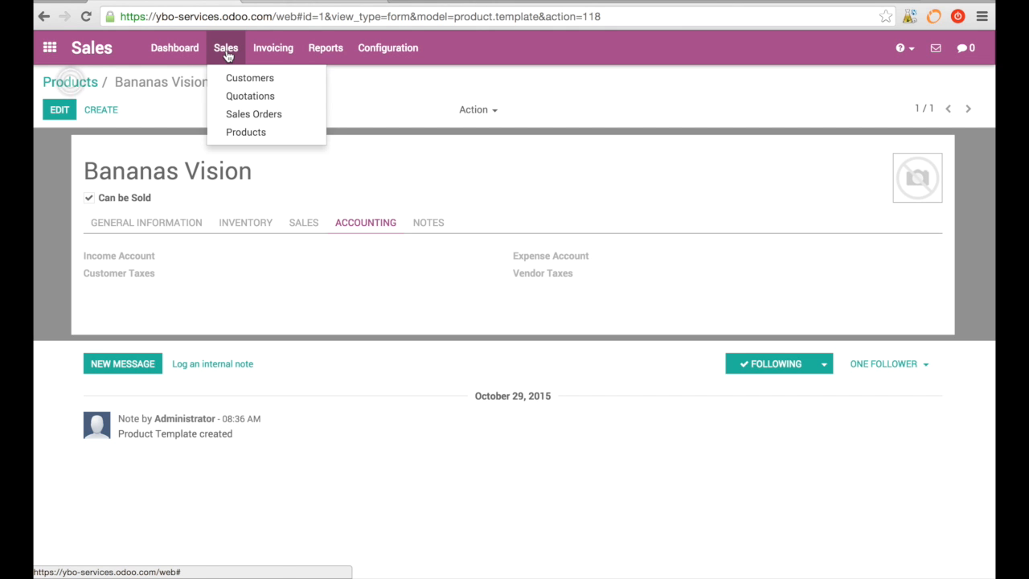
pyautogui.click(276, 98)
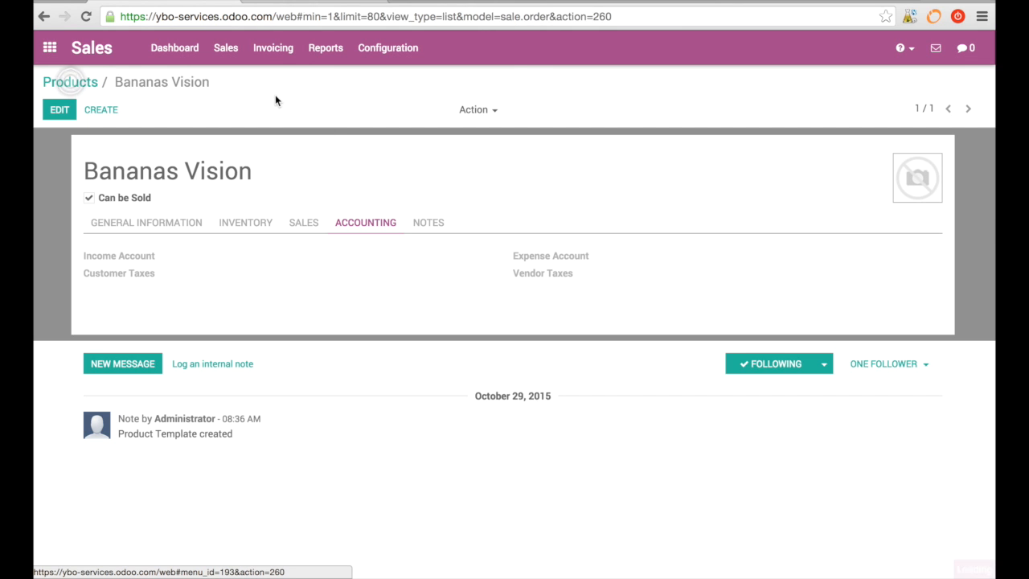
pyautogui.click(71, 110)
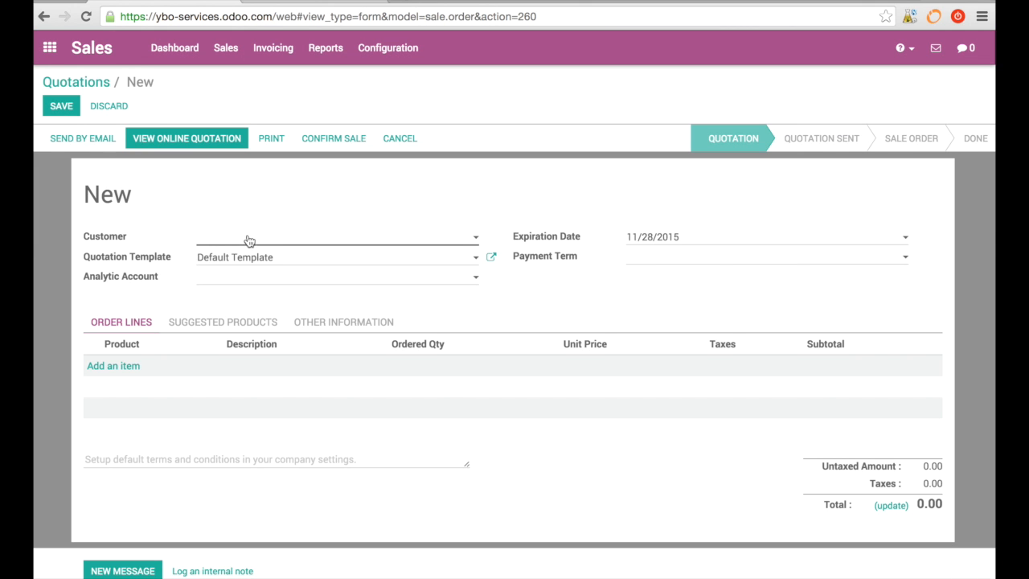
pyautogui.click(231, 236)
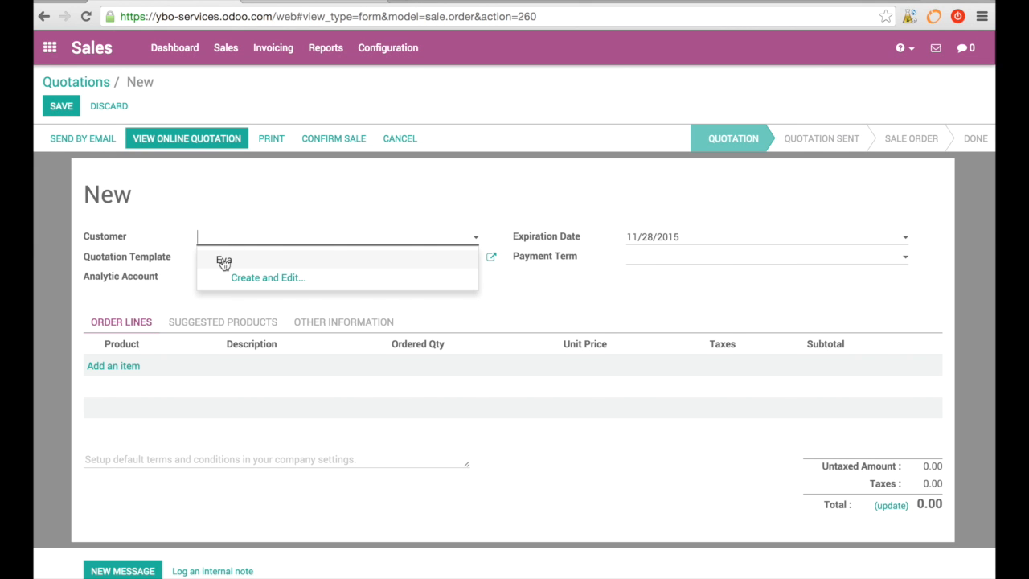
pyautogui.click(223, 259)
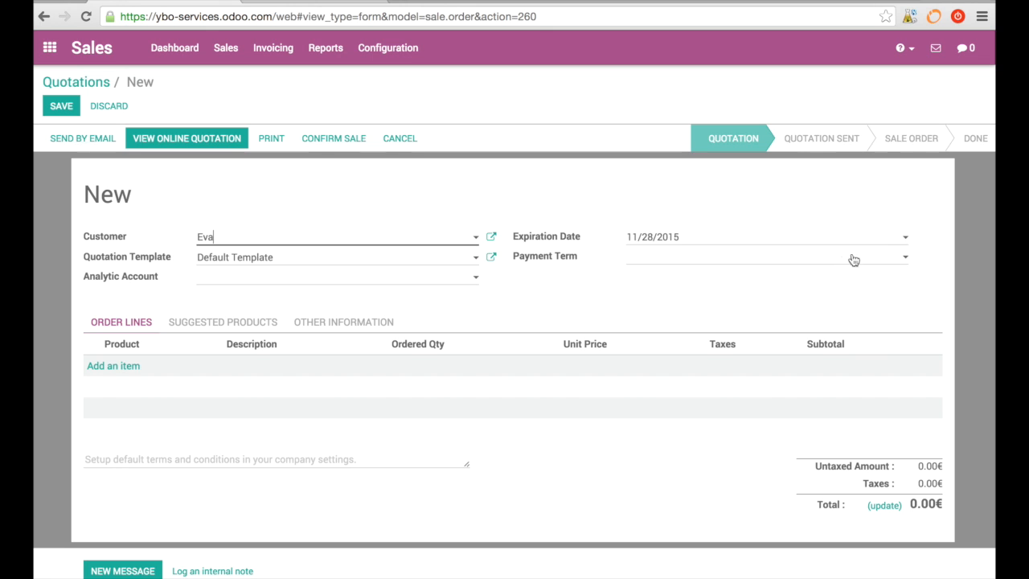
pyautogui.click(906, 258)
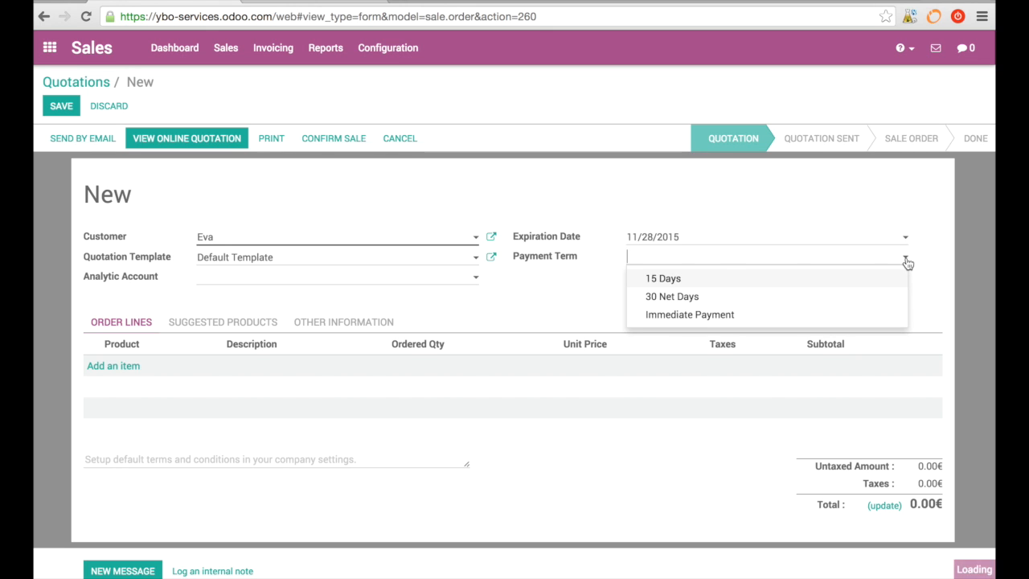
pyautogui.click(872, 297)
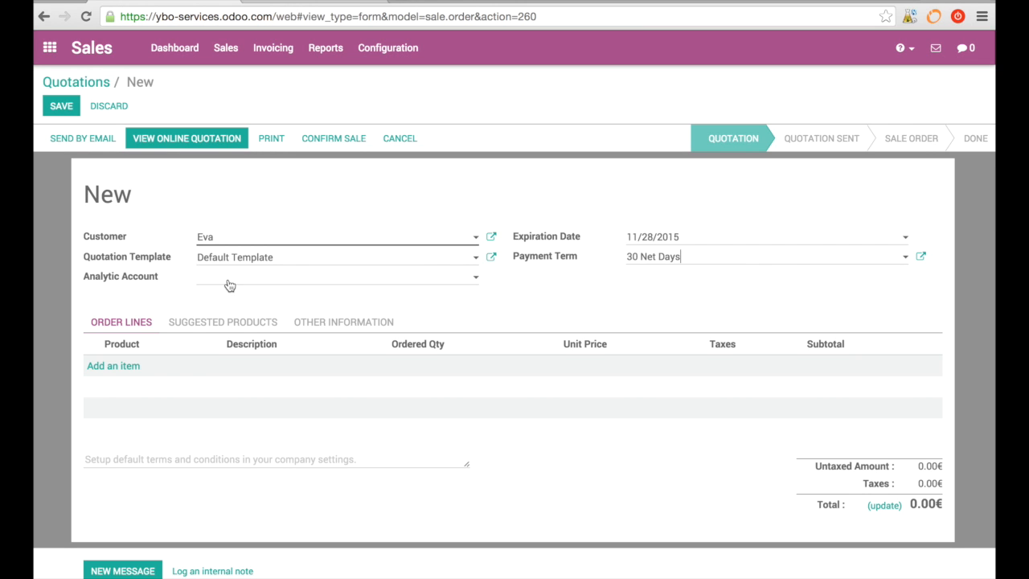
# Add an order line for 10 Bananas Vision with the 20 tax and update the quotation's total
pyautogui.click(122, 367)
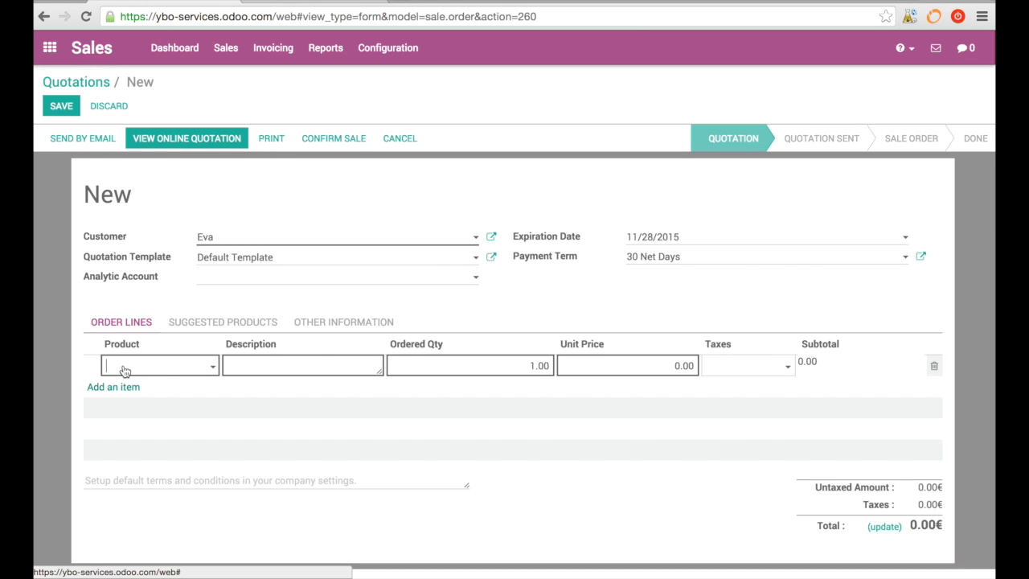
pyautogui.click(211, 368)
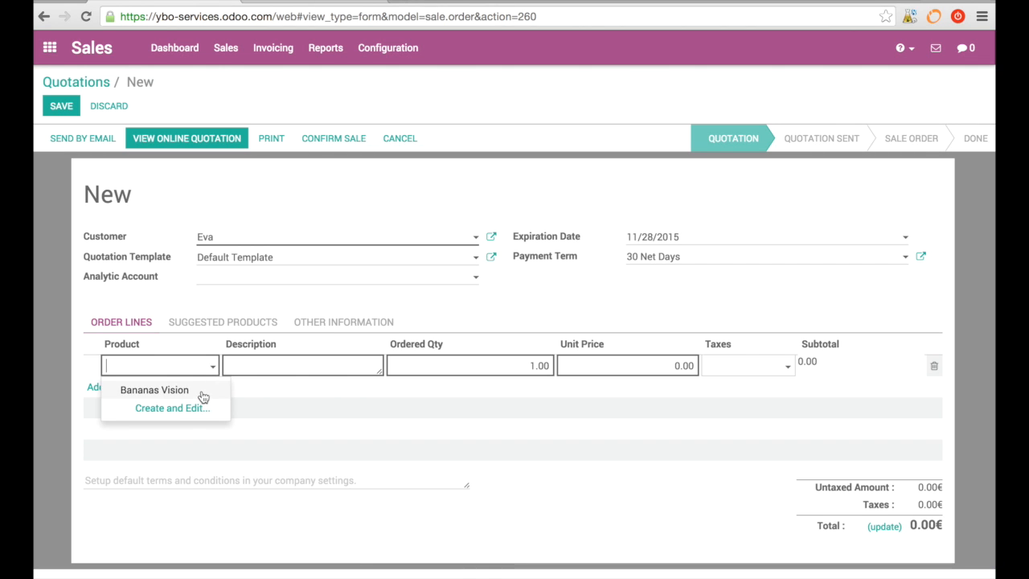
pyautogui.click(201, 391)
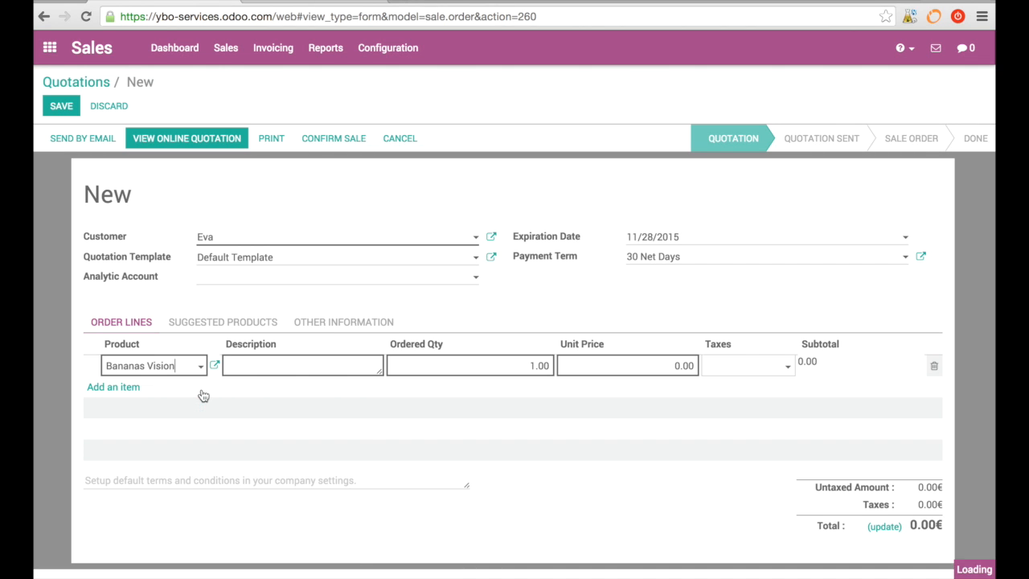
pyautogui.click(531, 366)
pyautogui.write('10')
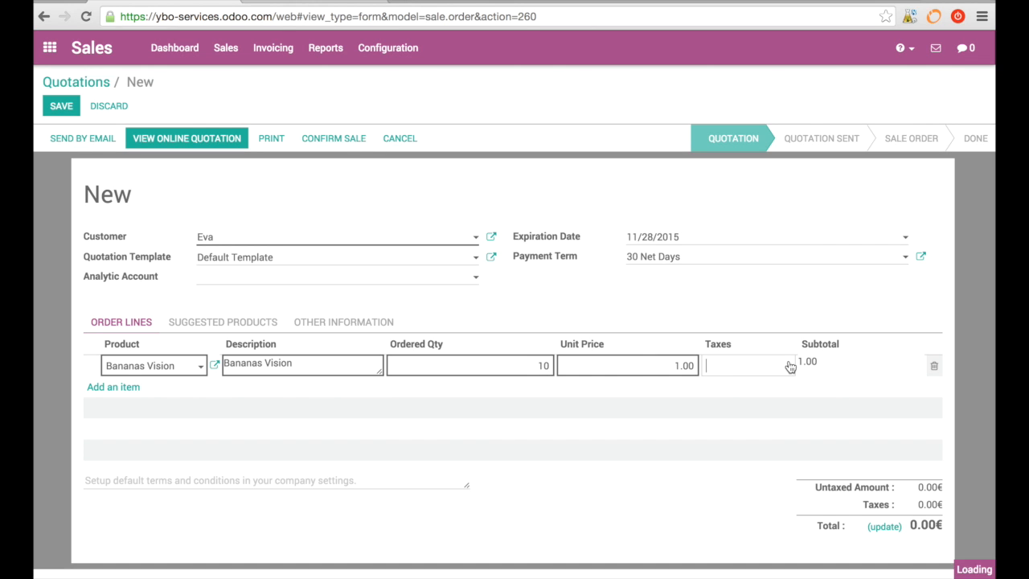
pyautogui.click(787, 366)
pyautogui.click(746, 389)
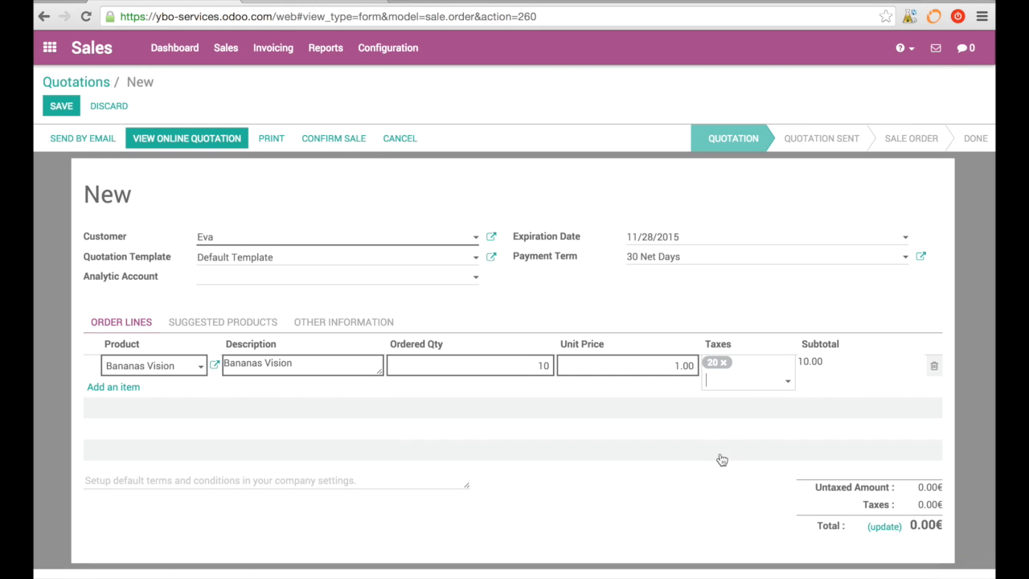
pyautogui.scroll(-1, 719, 454)
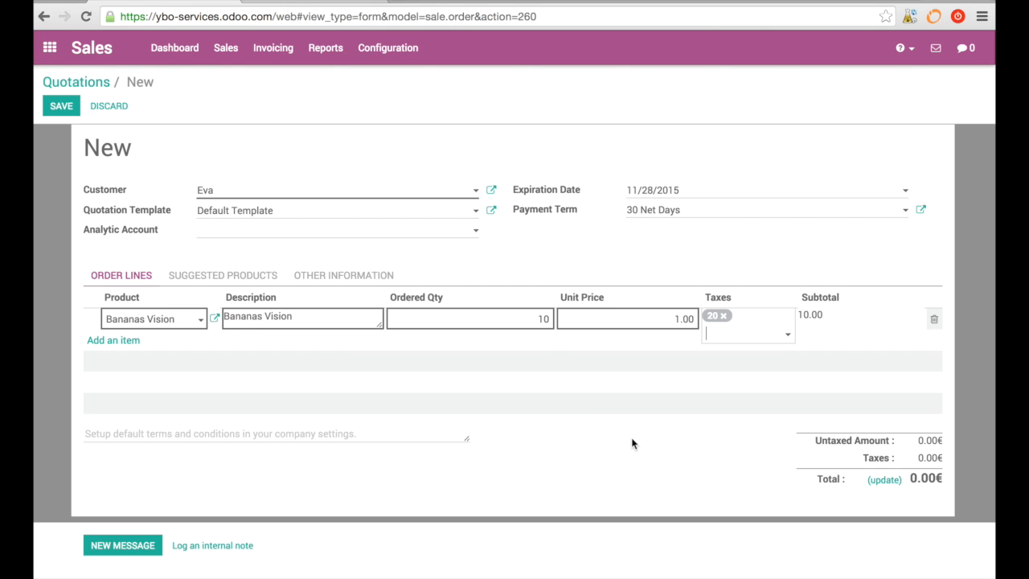
pyautogui.click(884, 481)
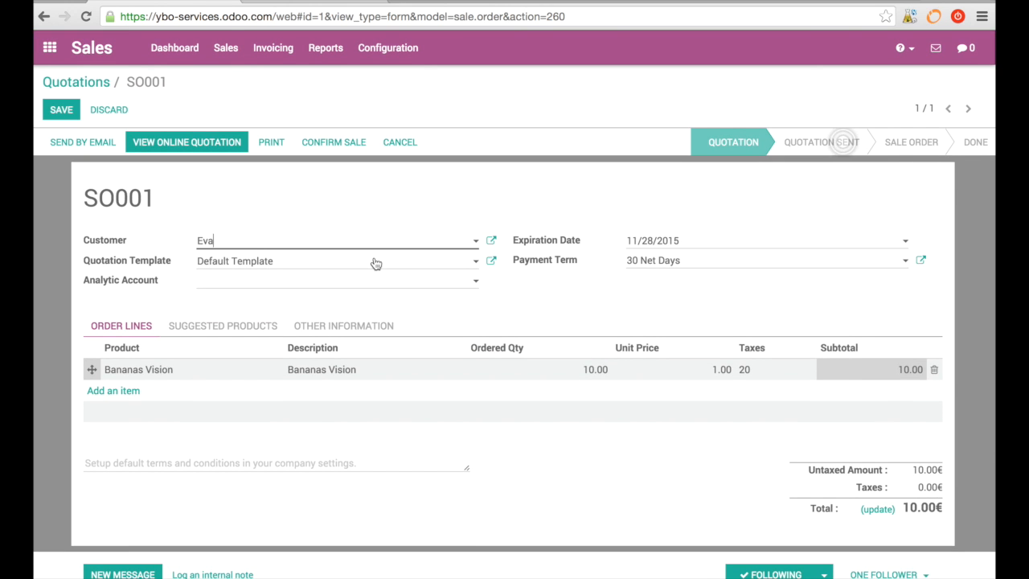
# Examine the configuration options in the Sales settings and in the general settings
pyautogui.click(408, 49)
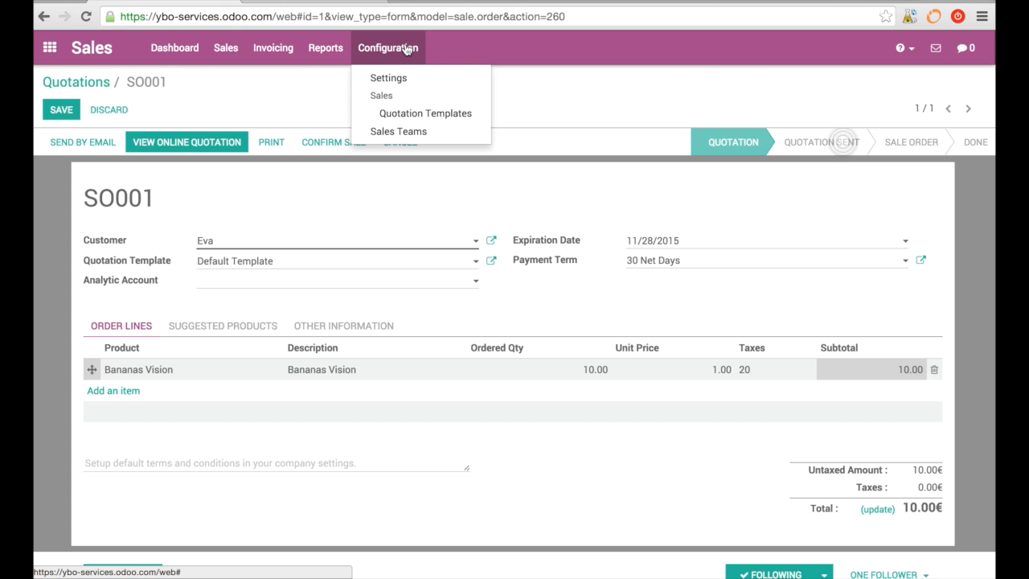
pyautogui.click(426, 79)
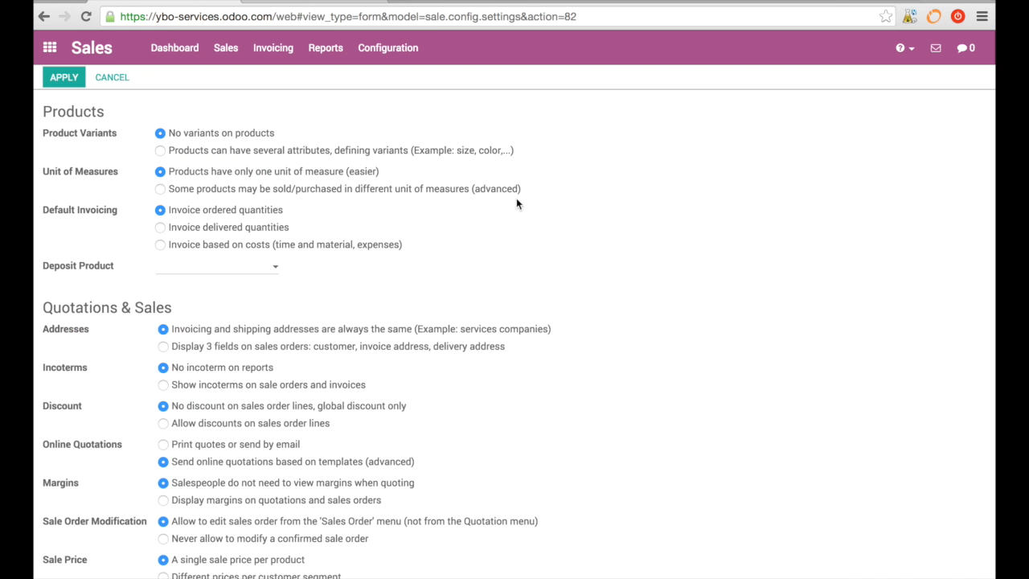
pyautogui.click(50, 50)
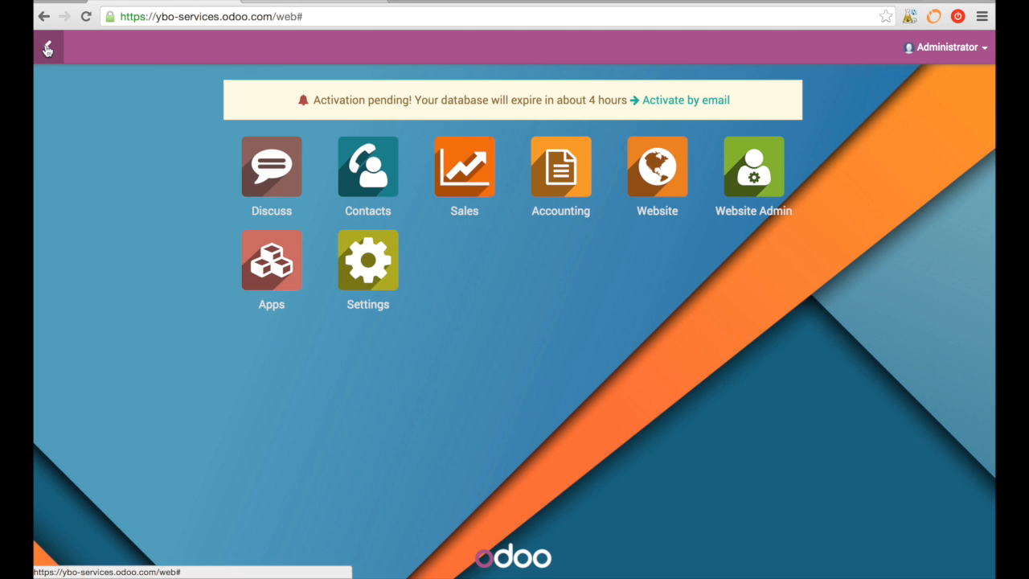
pyautogui.click(47, 50)
pyautogui.click(51, 52)
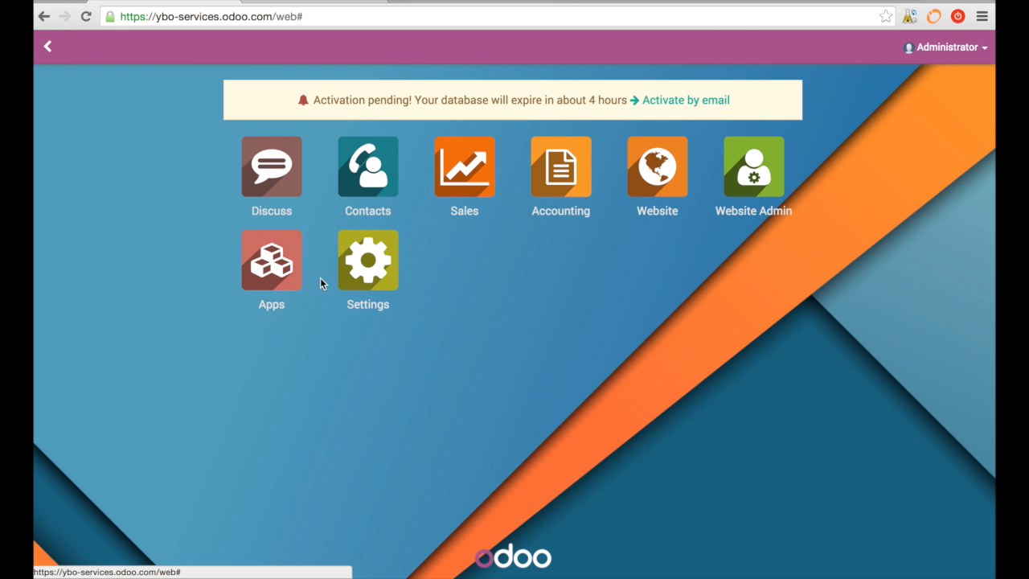
pyautogui.click(378, 272)
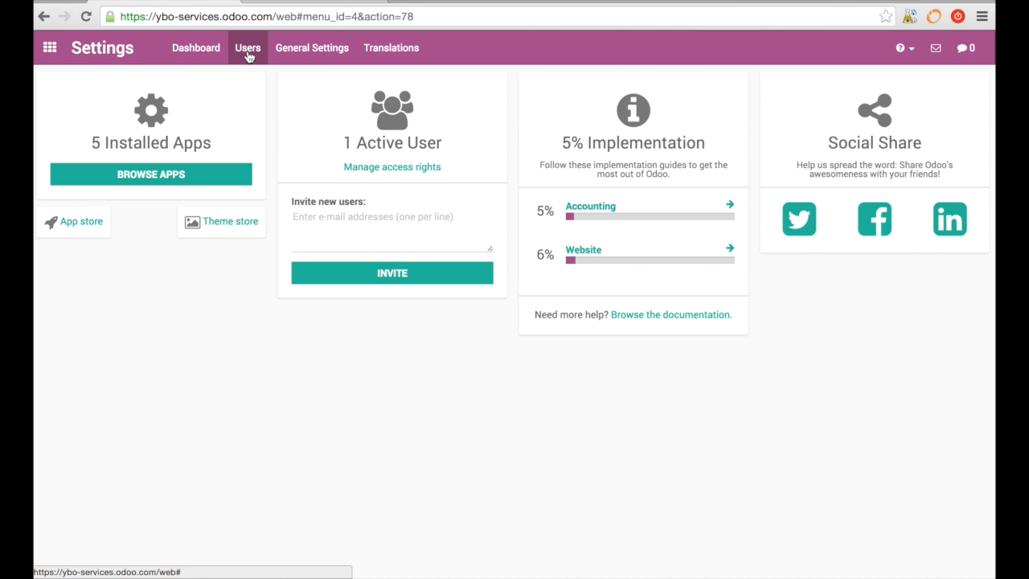
pyautogui.click(341, 50)
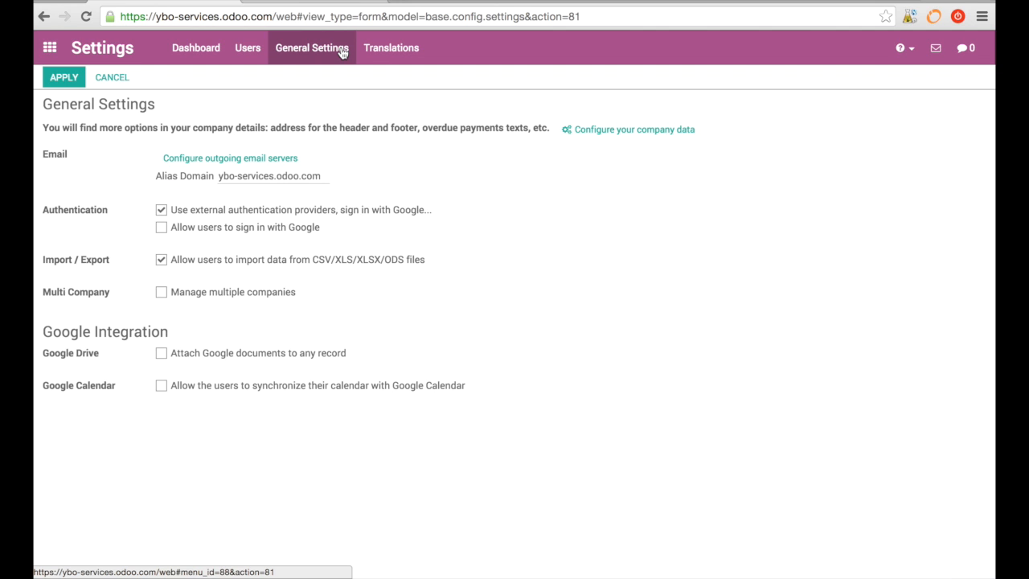
# Switch to the Accounting app and open the list of chart of accounts templates for the available countries
pyautogui.click(49, 48)
pyautogui.click(574, 172)
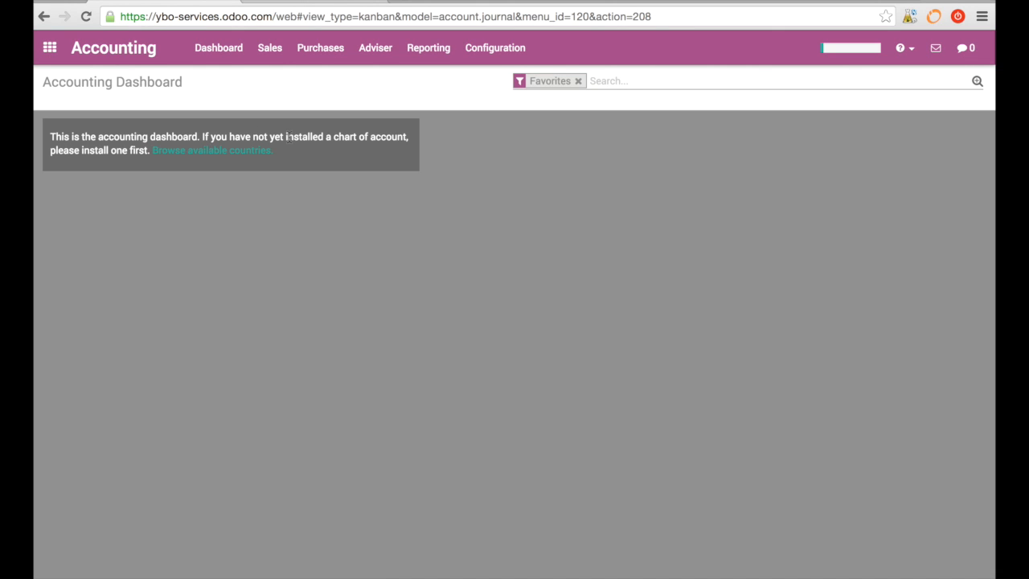
pyautogui.click(233, 151)
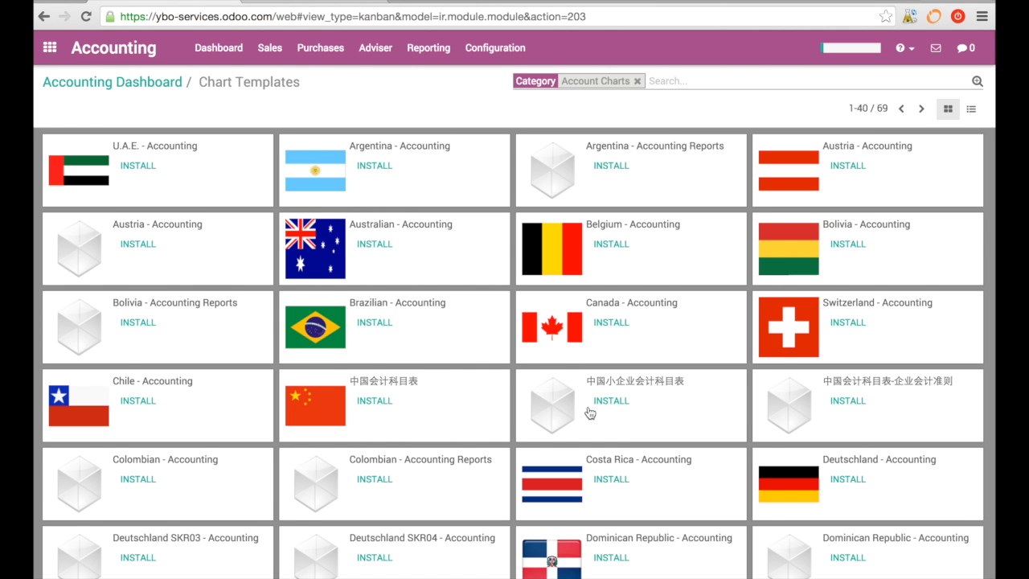
# Look through the chart of accounts templates and search them for "unit"
pyautogui.scroll(-5, 589, 412)
pyautogui.scroll(-4, 589, 412)
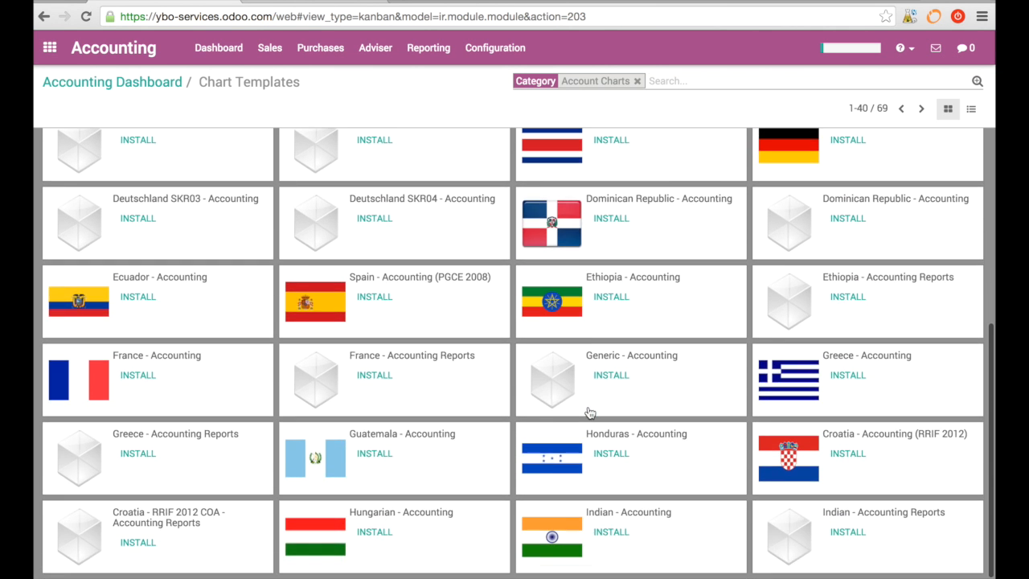
pyautogui.scroll(9, 589, 412)
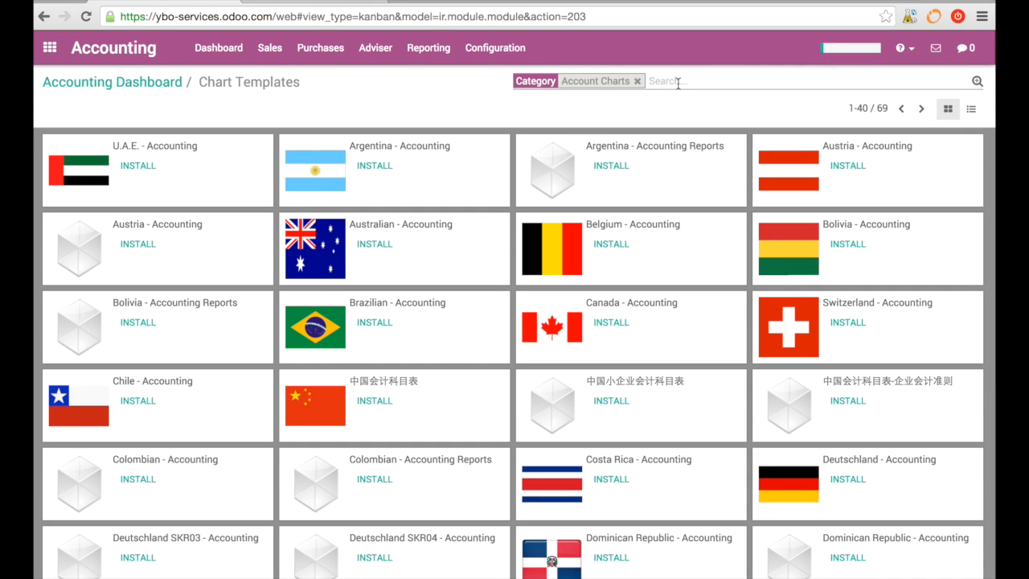
pyautogui.write('unit')
pyautogui.press('Return')
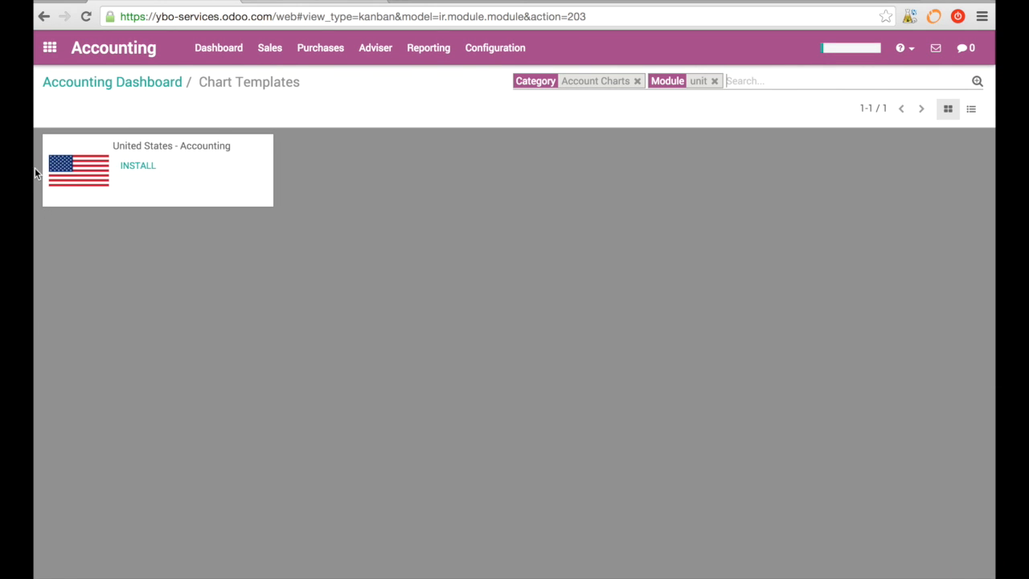
# Replace the template search with "uk" and install the UK - Accounting chart template
pyautogui.press('BackSpace')
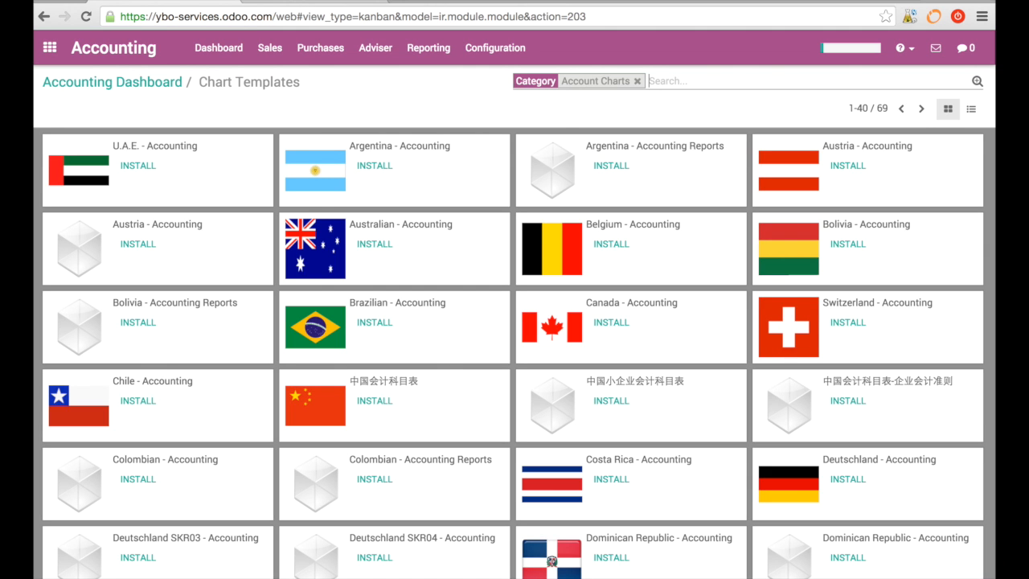
pyautogui.write('uk')
pyautogui.press('Return')
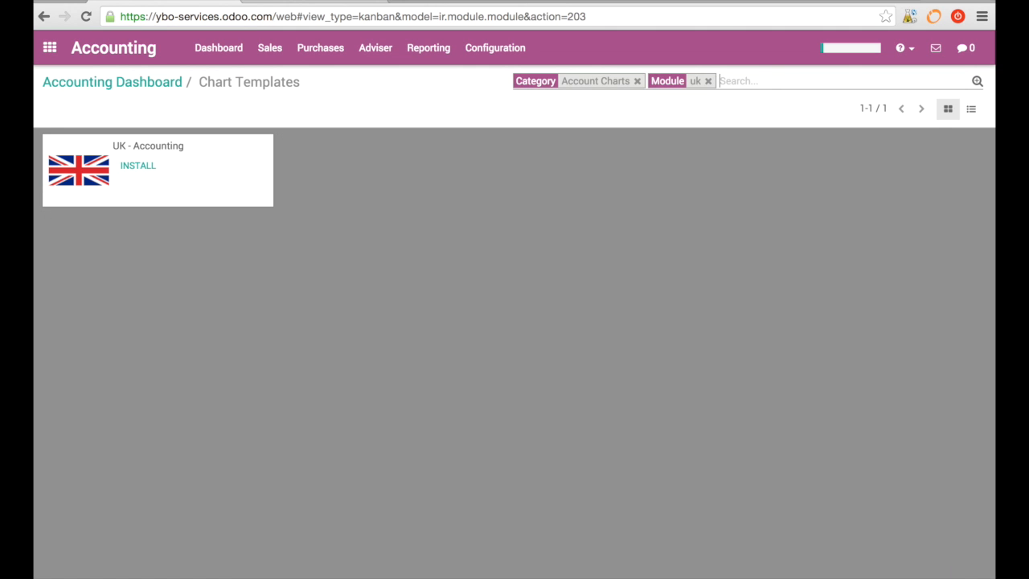
pyautogui.click(144, 171)
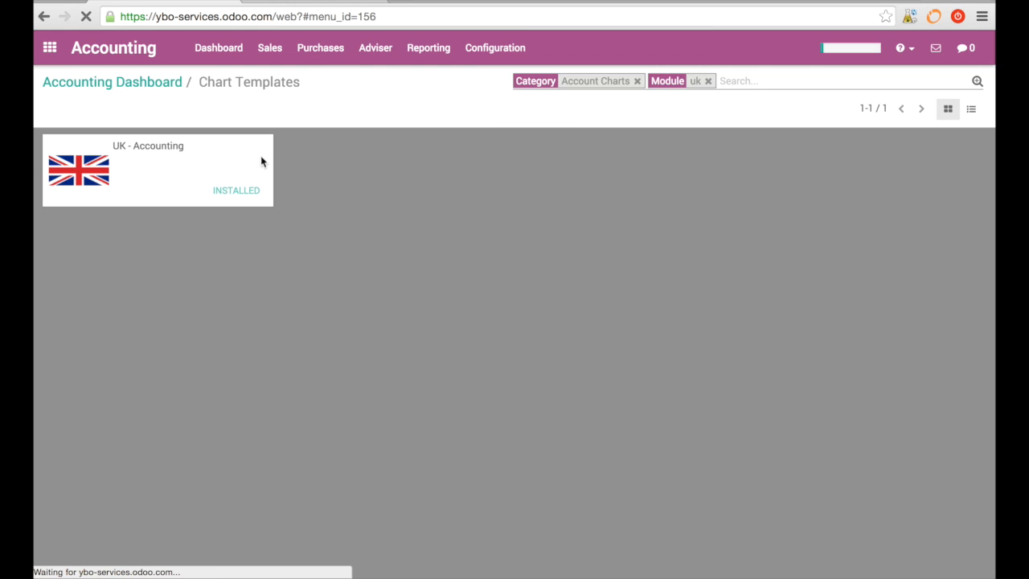
# Try to set the default company currency to GBP in the accounting settings
pyautogui.click(495, 48)
pyautogui.click(496, 78)
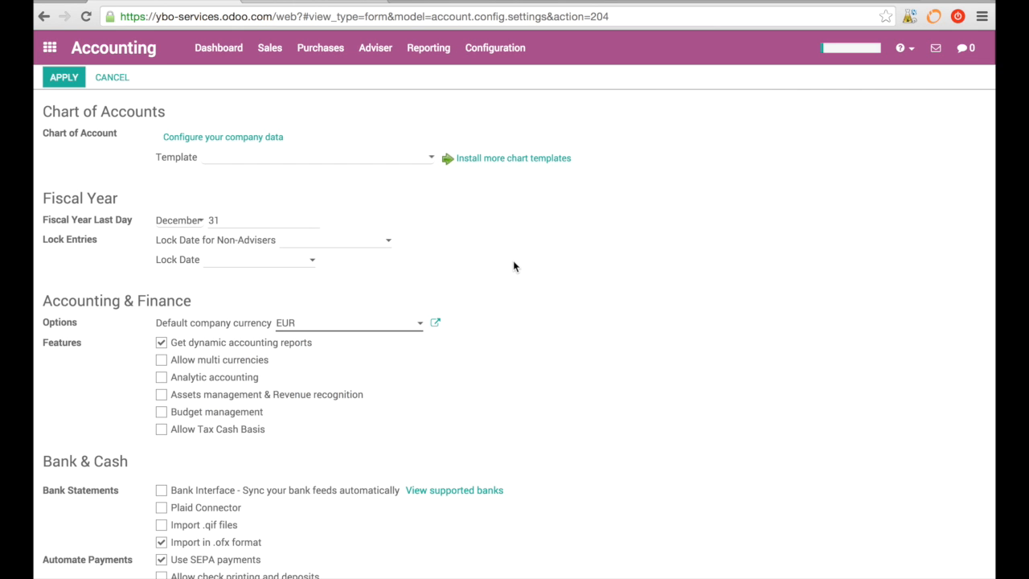
pyautogui.scroll(-3, 511, 265)
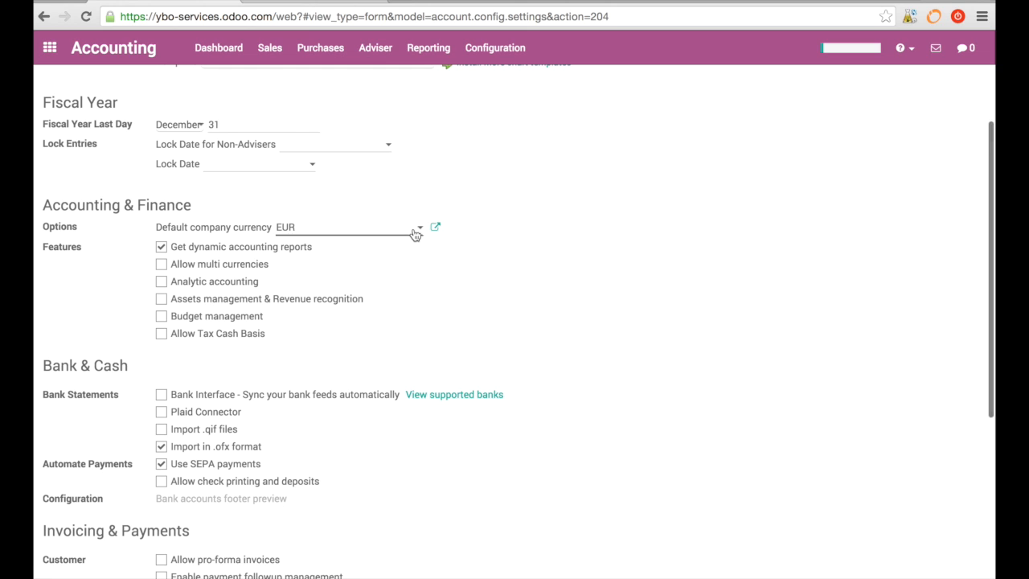
pyautogui.click(418, 229)
pyautogui.click(323, 225)
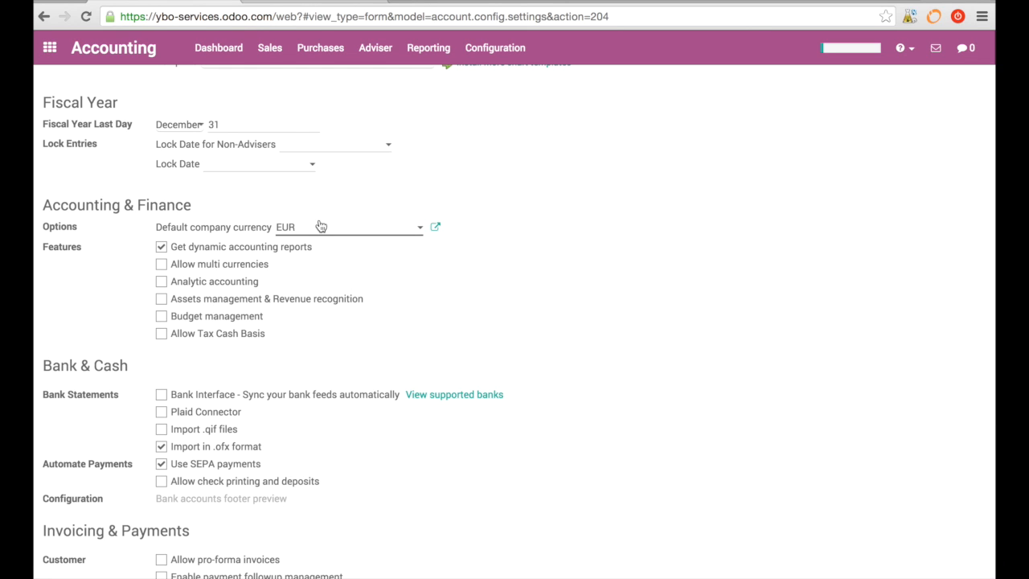
pyautogui.press('BackSpace')
pyautogui.press('BackSpace')
pyautogui.press('BackSpace')
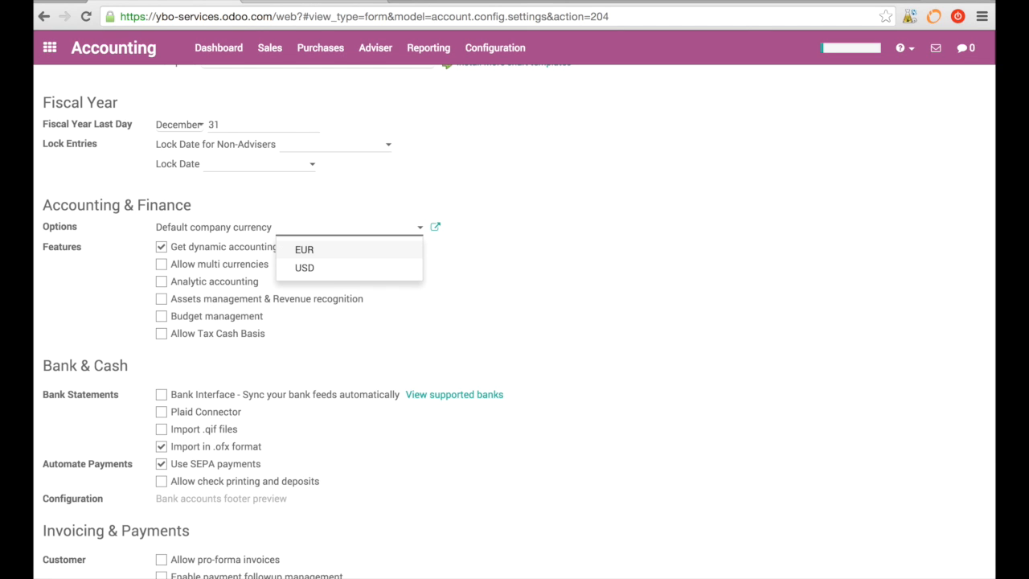
pyautogui.write('GBP')
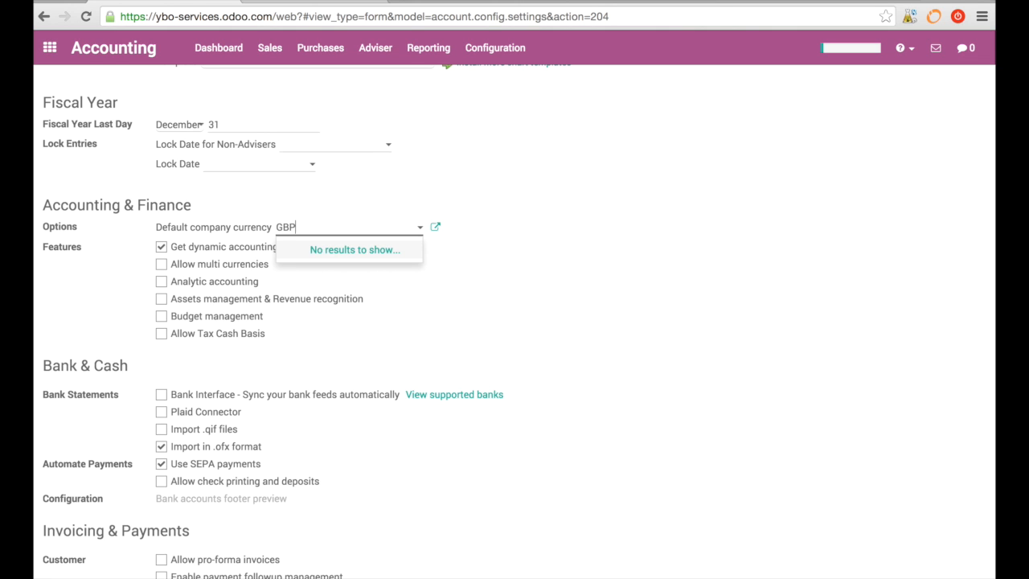
pyautogui.click(595, 303)
pyautogui.scroll(-3, 596, 304)
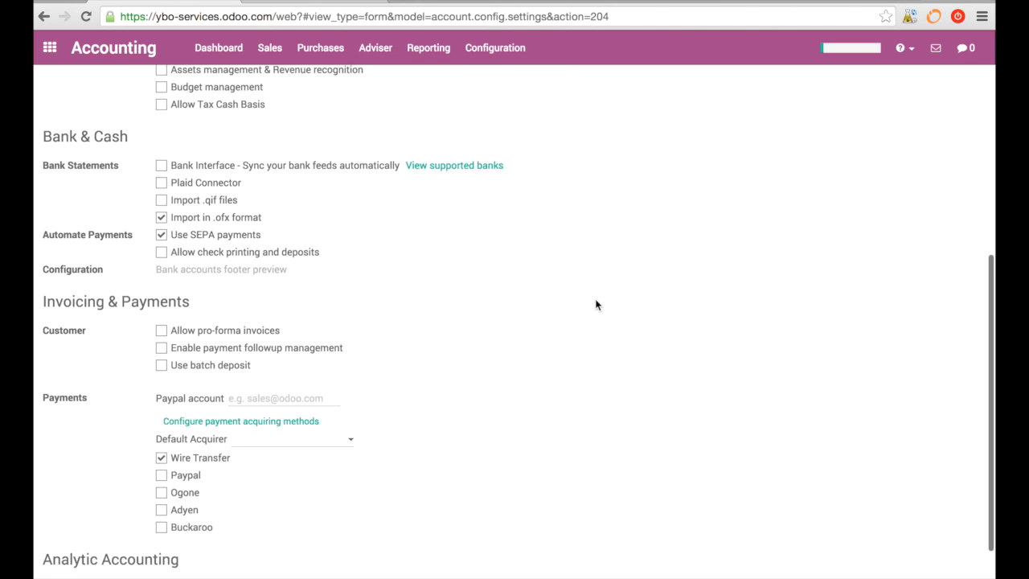
pyautogui.scroll(5, 594, 303)
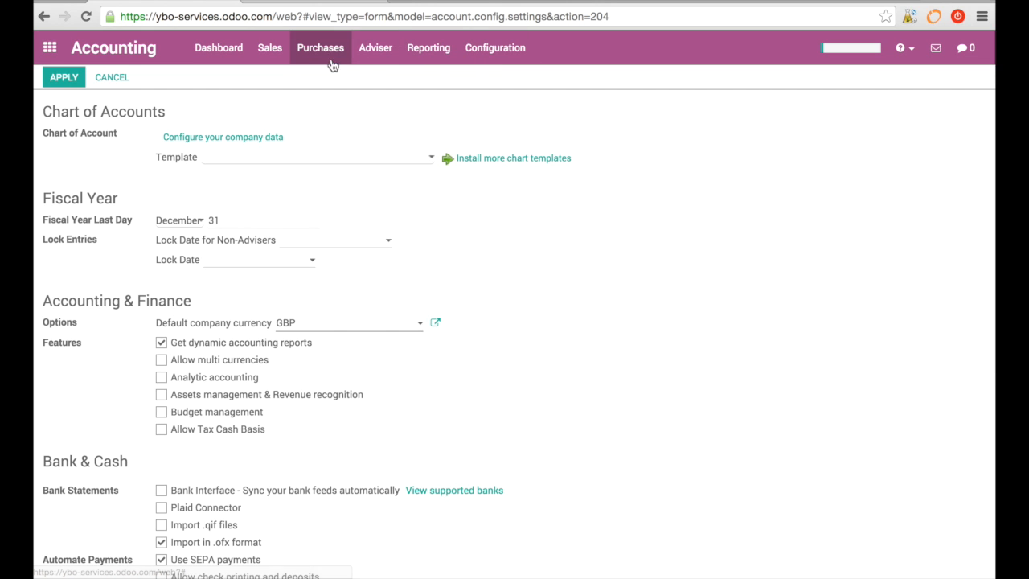
# Clear the GBP entry from the default company currency and choose EUR again
pyautogui.click(498, 50)
pyautogui.click(494, 78)
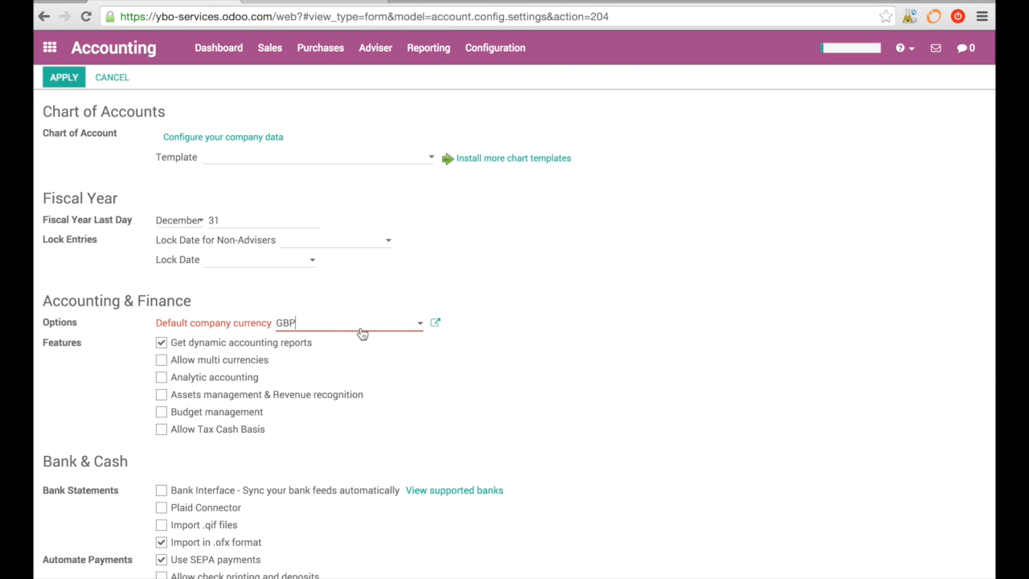
pyautogui.press('BackSpace')
pyautogui.press('BackSpace')
pyautogui.press('BackSpace')
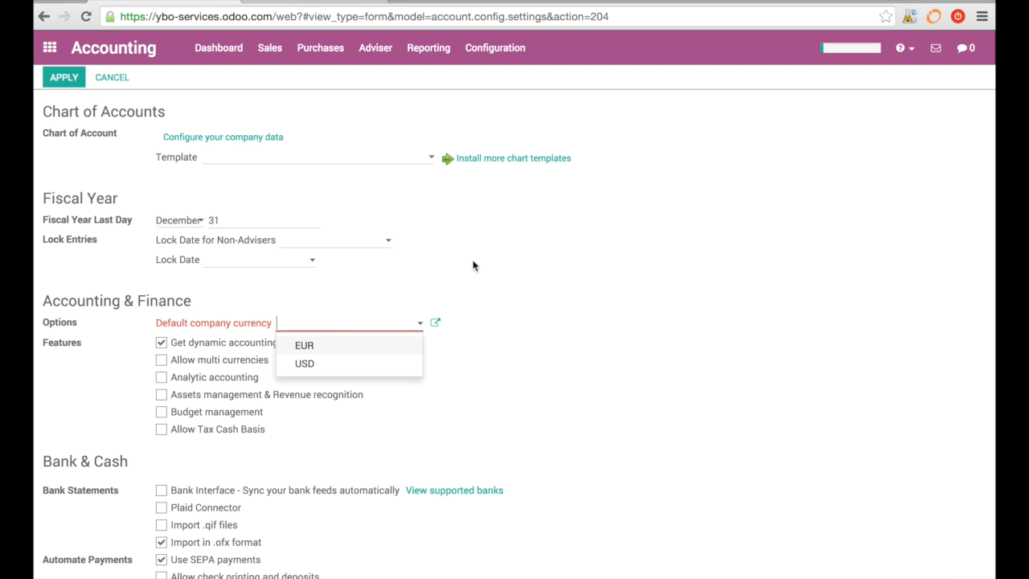
pyautogui.press('Escape')
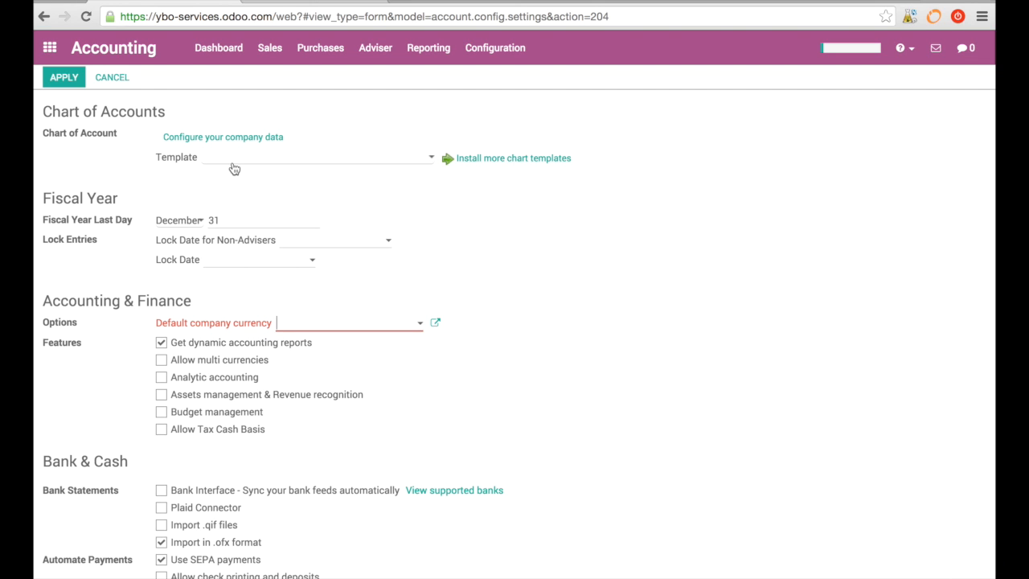
pyautogui.click(246, 141)
pyautogui.click(322, 325)
pyautogui.click(358, 345)
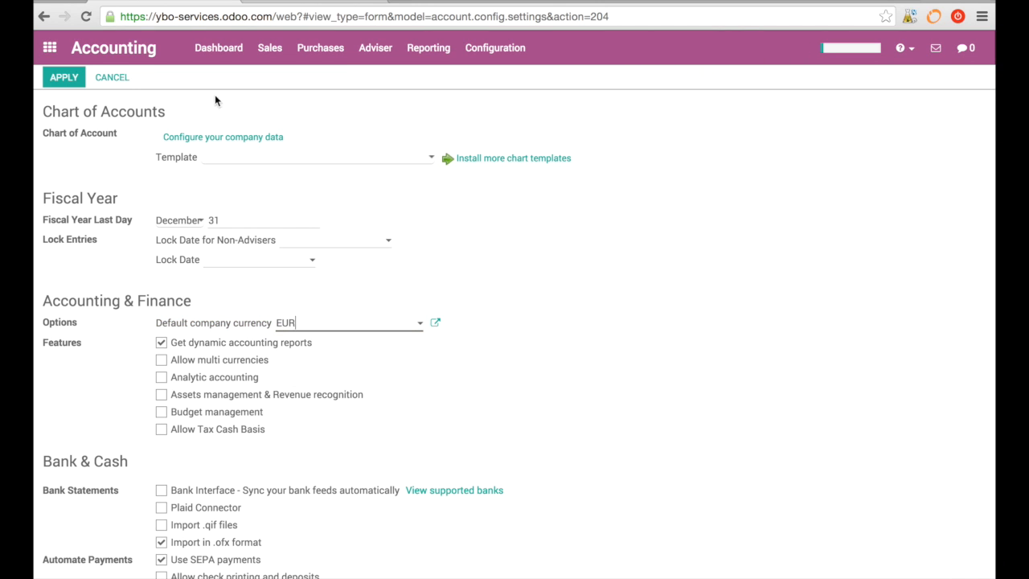
# Try to change the currency in the YBO Services company configuration by creating GBP as a new currency
pyautogui.click(231, 139)
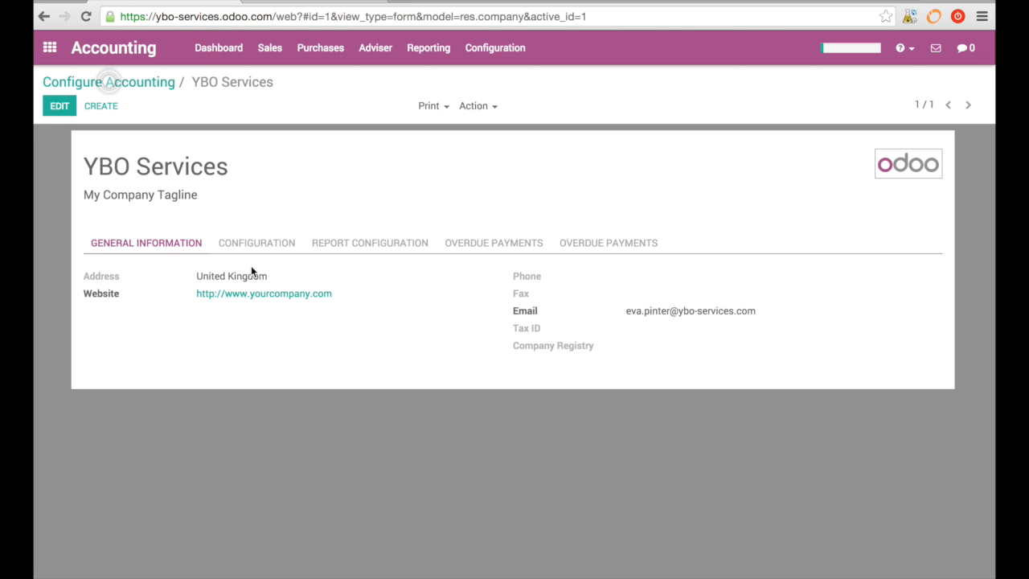
pyautogui.click(270, 242)
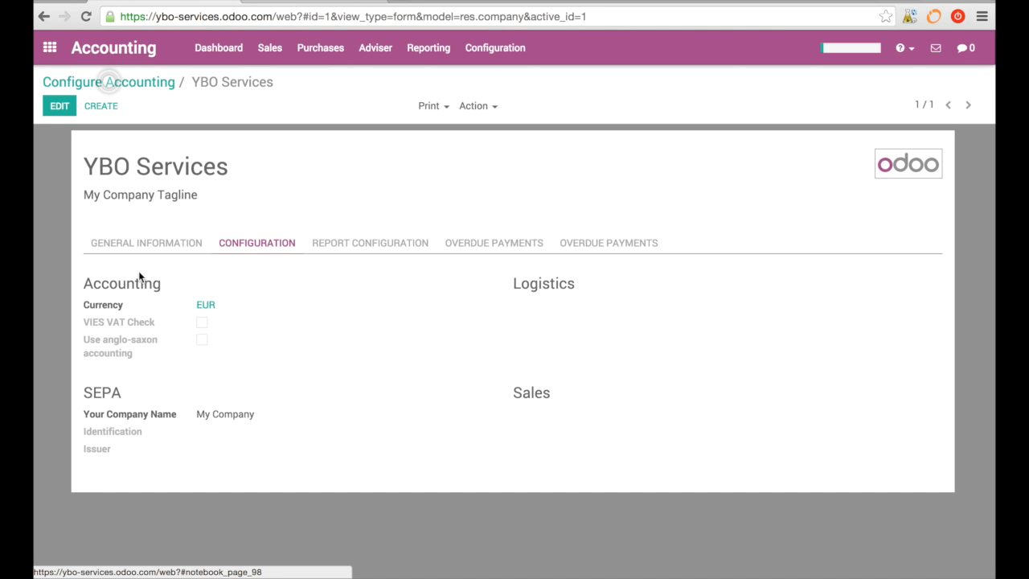
pyautogui.click(59, 106)
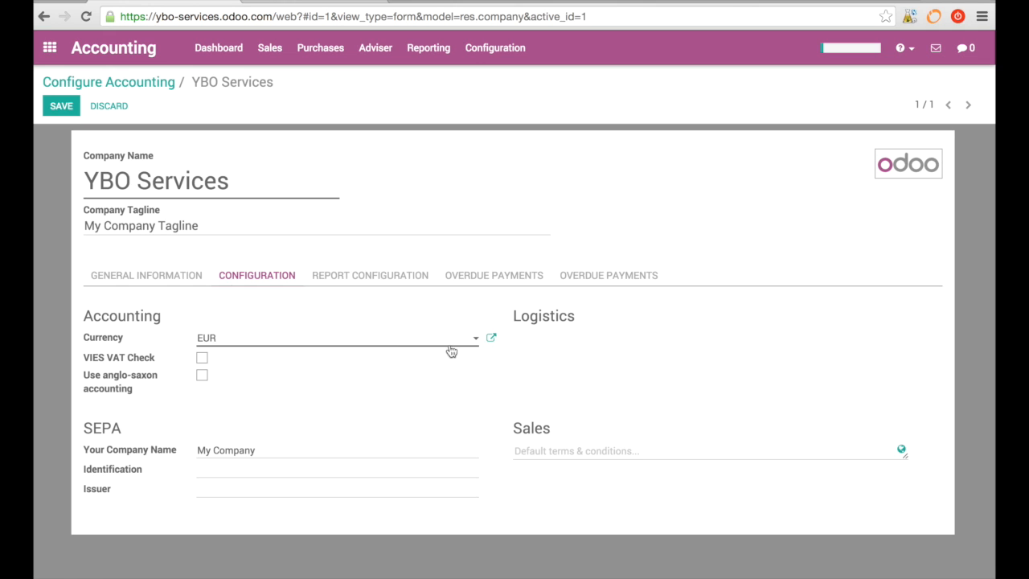
pyautogui.click(475, 338)
pyautogui.click(308, 339)
pyautogui.click(309, 339)
pyautogui.write('GBP')
pyautogui.press('Return')
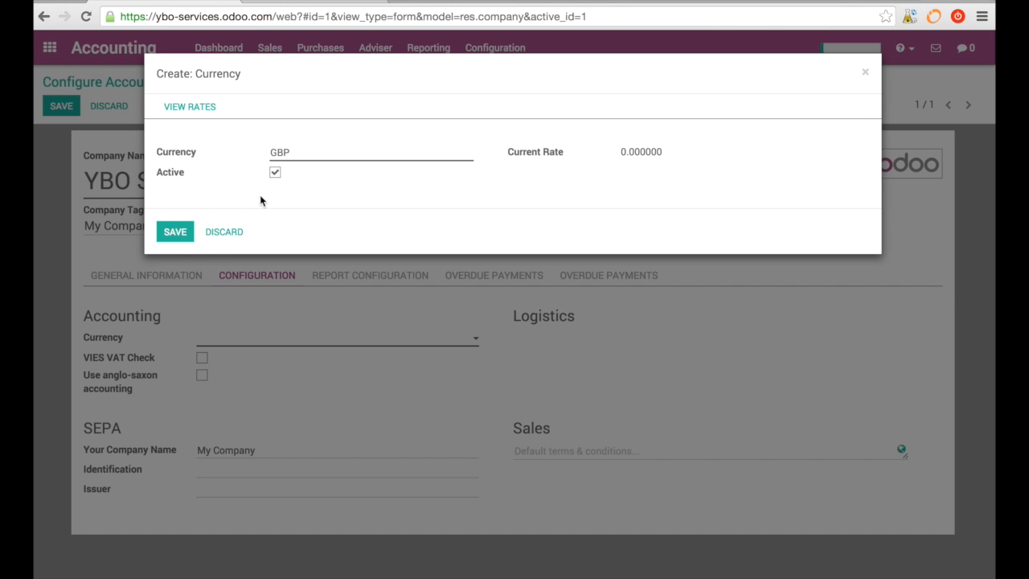
pyautogui.click(175, 232)
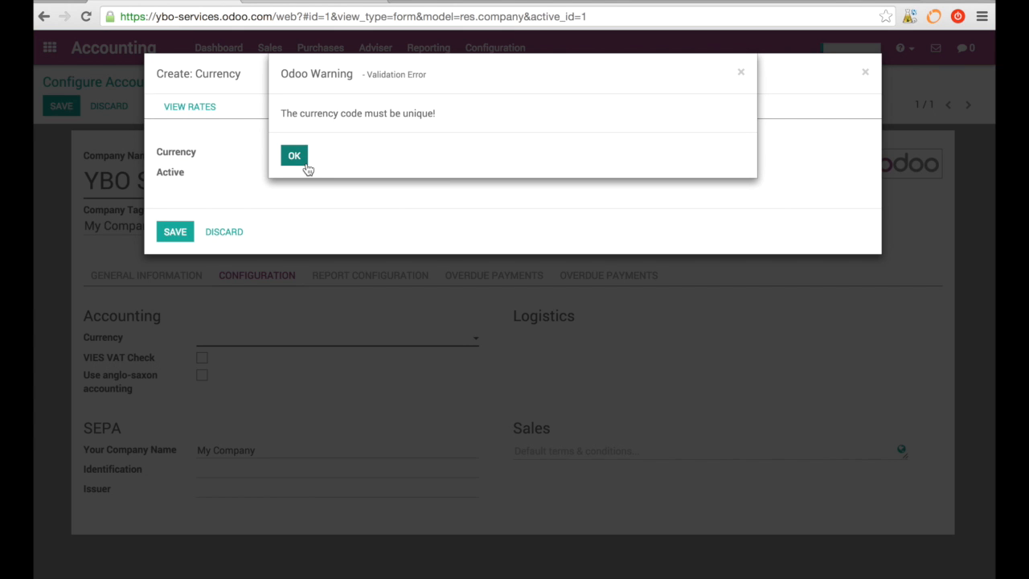
pyautogui.click(294, 158)
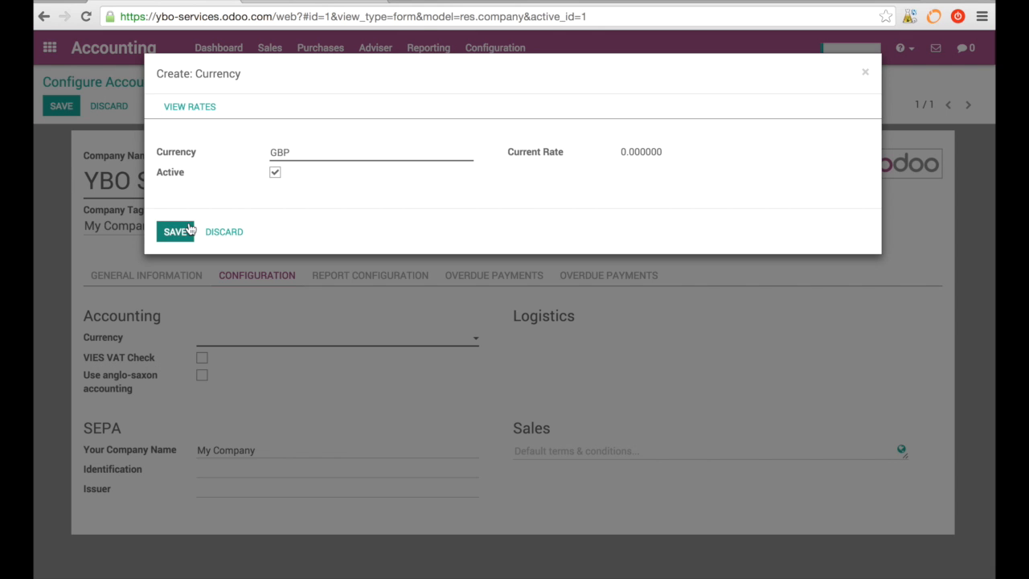
pyautogui.click(225, 232)
pyautogui.press('Return')
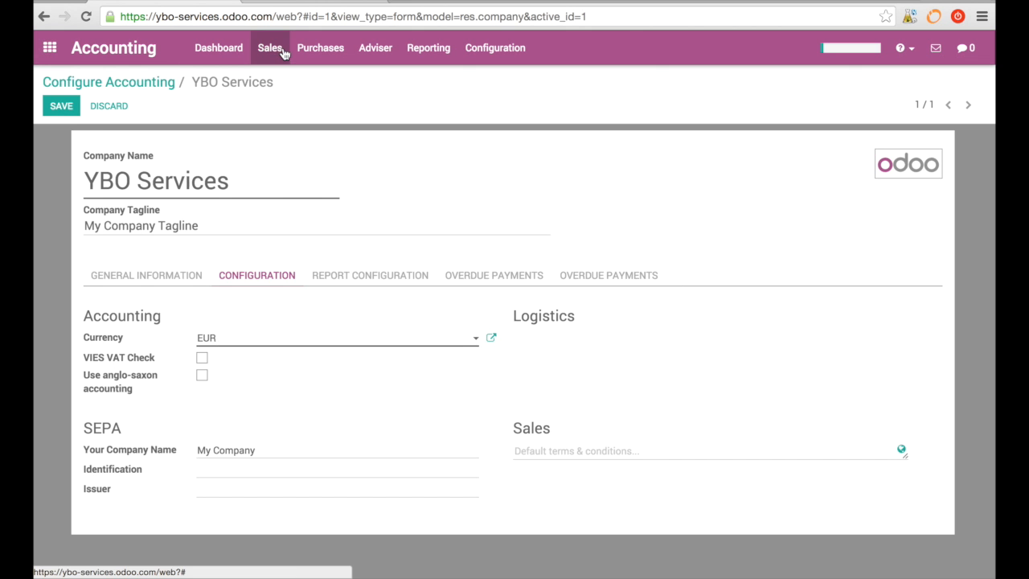
# Reopen the accounting settings to check the chart of accounts template, and return to the overview of installed apps
pyautogui.click(519, 50)
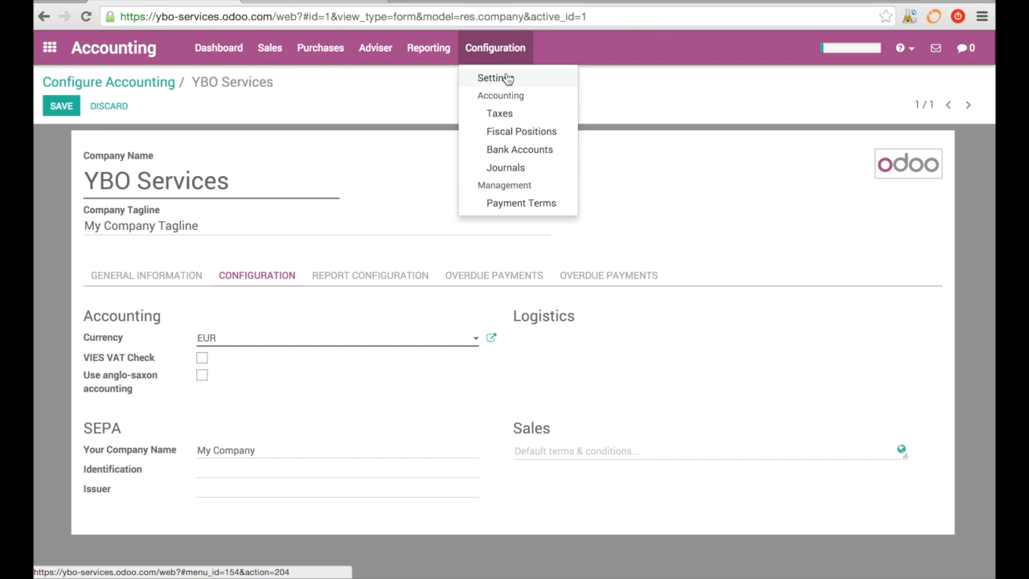
pyautogui.click(506, 78)
pyautogui.click(296, 158)
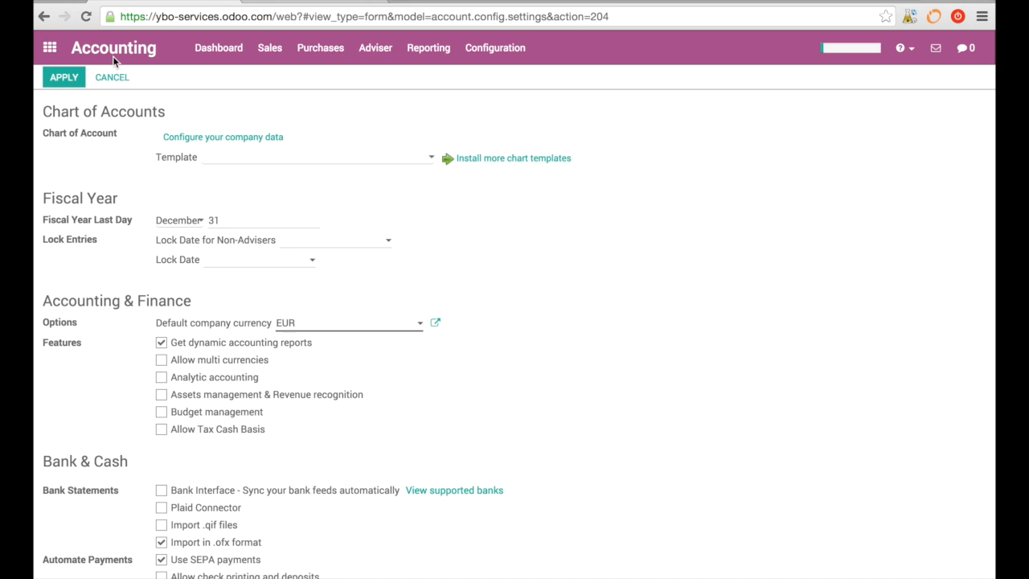
pyautogui.click(49, 50)
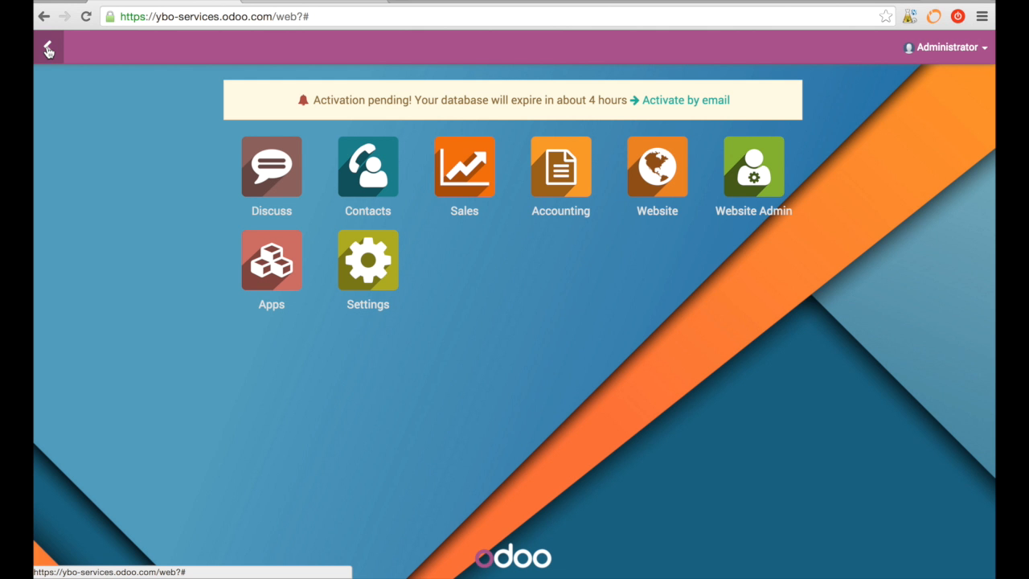